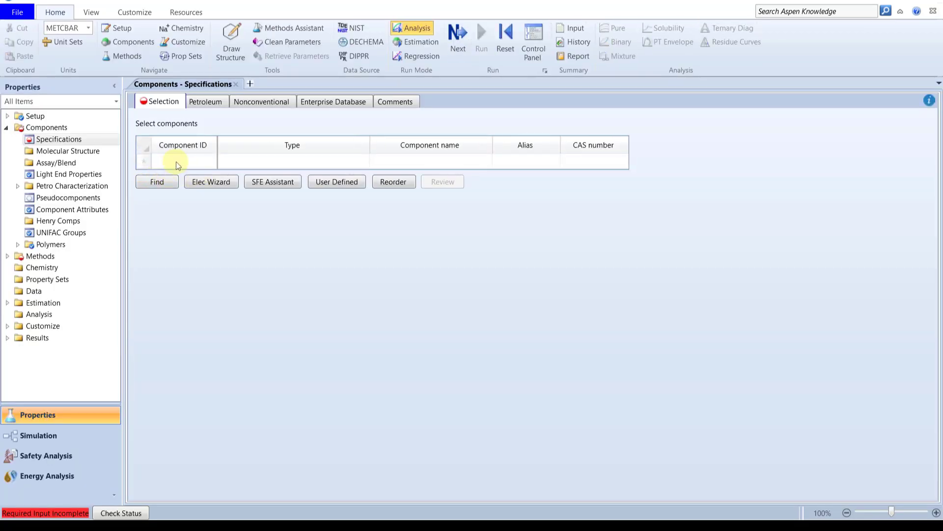
- Add the components C1, C2, C3 and IC4 to the component selection list
left_click(178, 165)
type("C1")
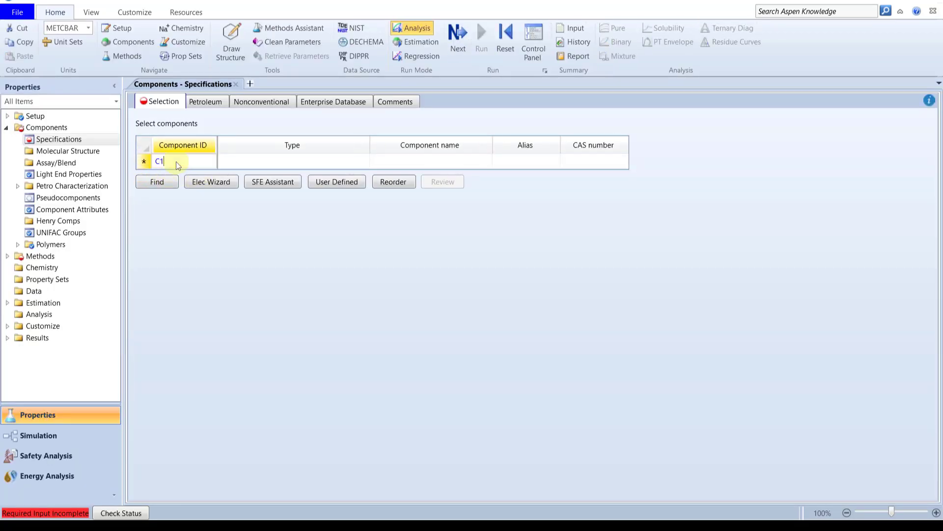
key("Return")
type("C2")
key("Return")
type("C3")
key("Return")
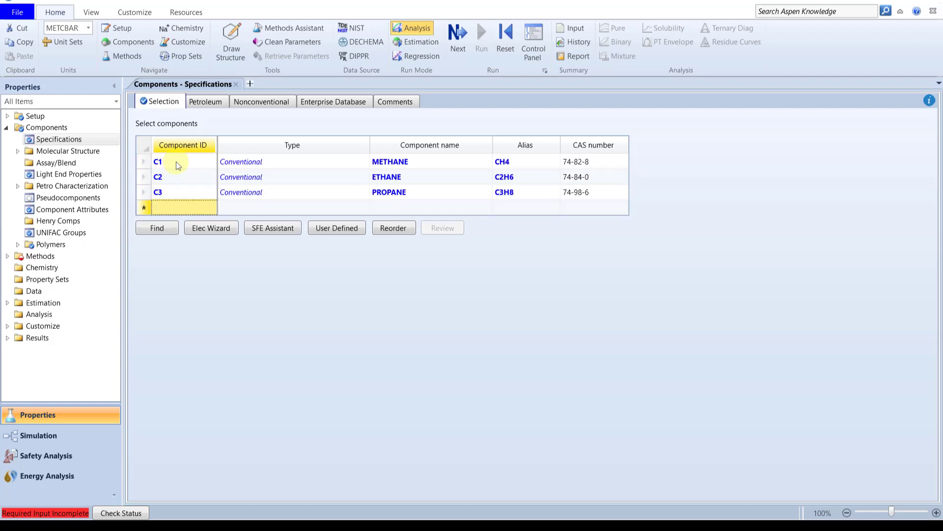
type("IC4")
key("Return")
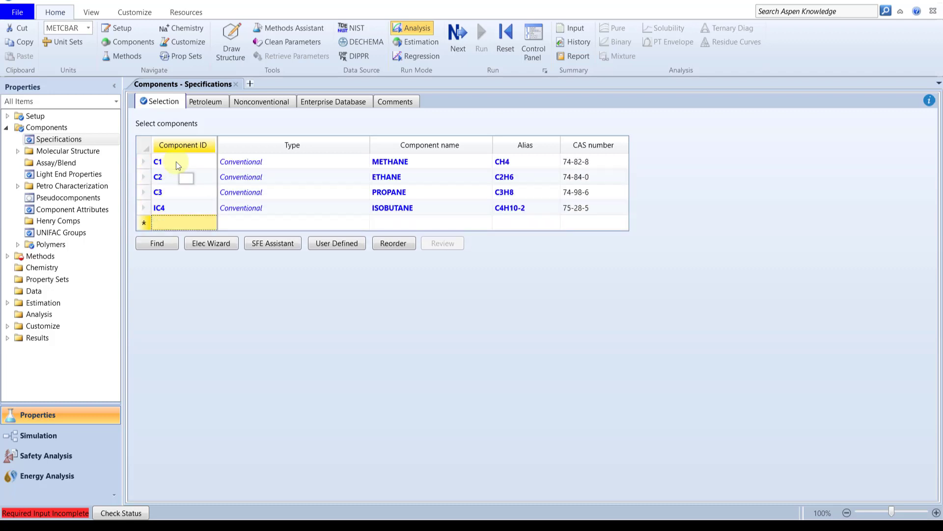
- Set the base property method to PENG-ROB and proceed to the binary interaction parameters
left_click(456, 40)
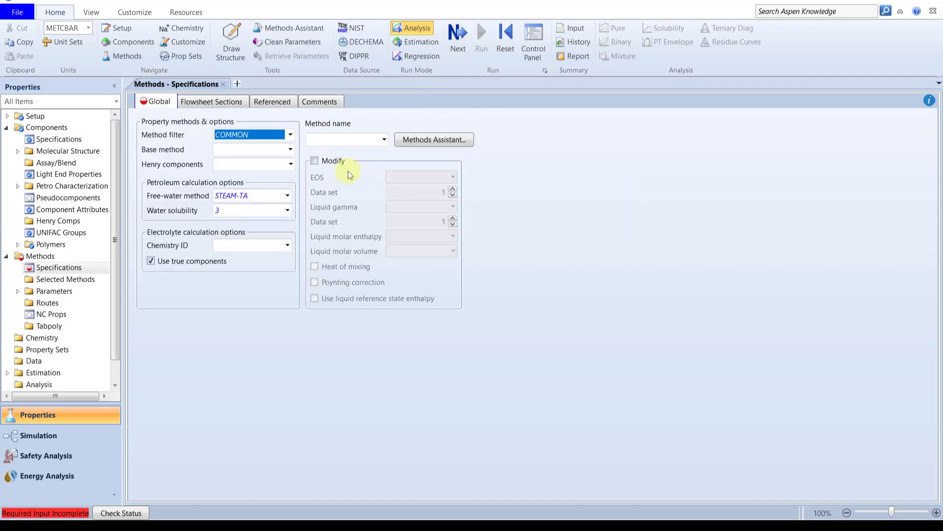
left_click(290, 150)
left_click(263, 296)
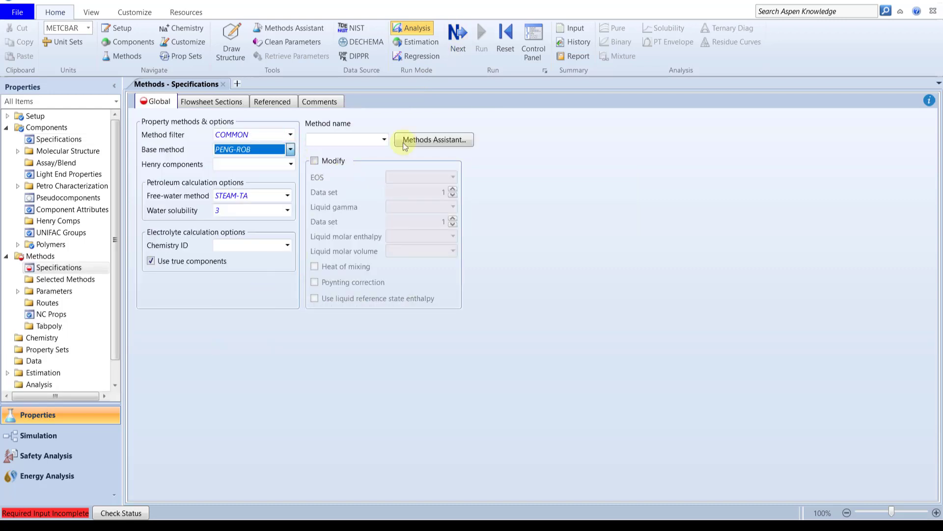
left_click(463, 47)
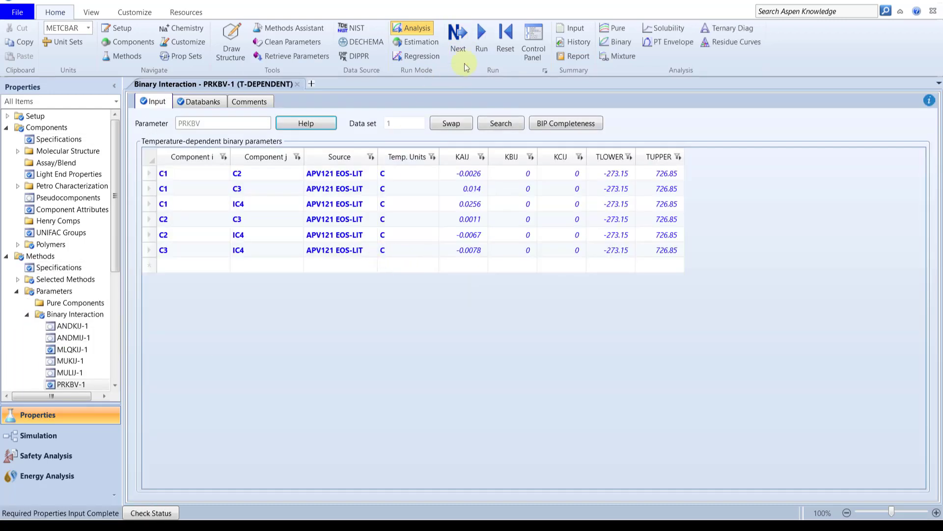
- Finish the properties input and go to the Simulation environment
left_click(464, 39)
left_click(382, 279)
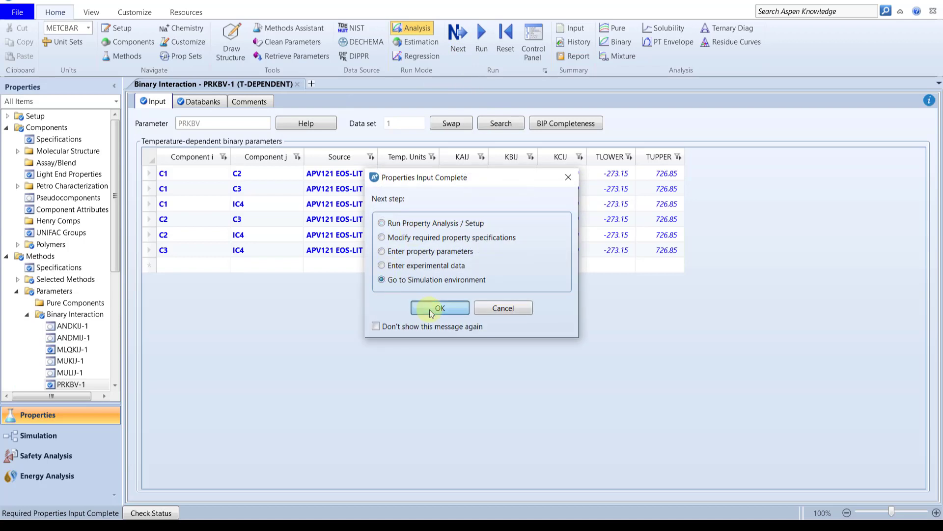
left_click(429, 310)
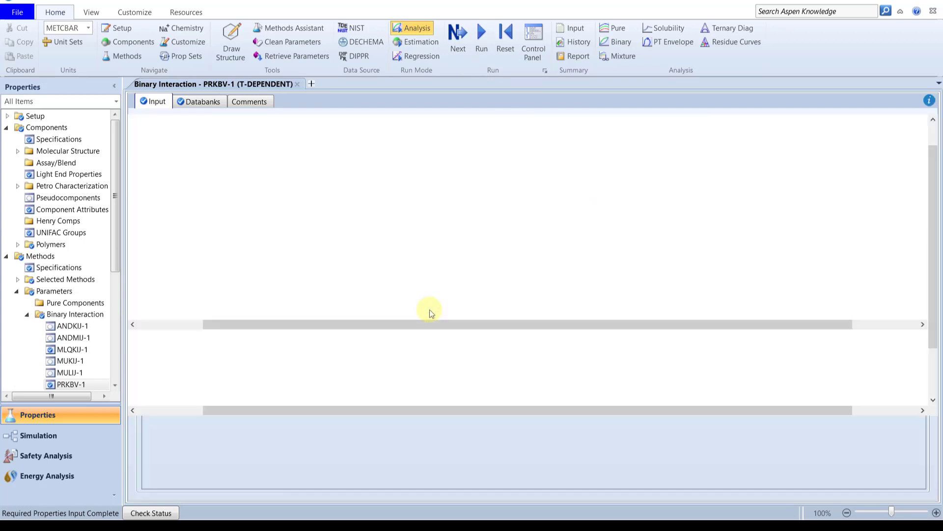
- Place a Flash2 separator in the middle of the main flowsheet
left_click(317, 448)
left_click(285, 448)
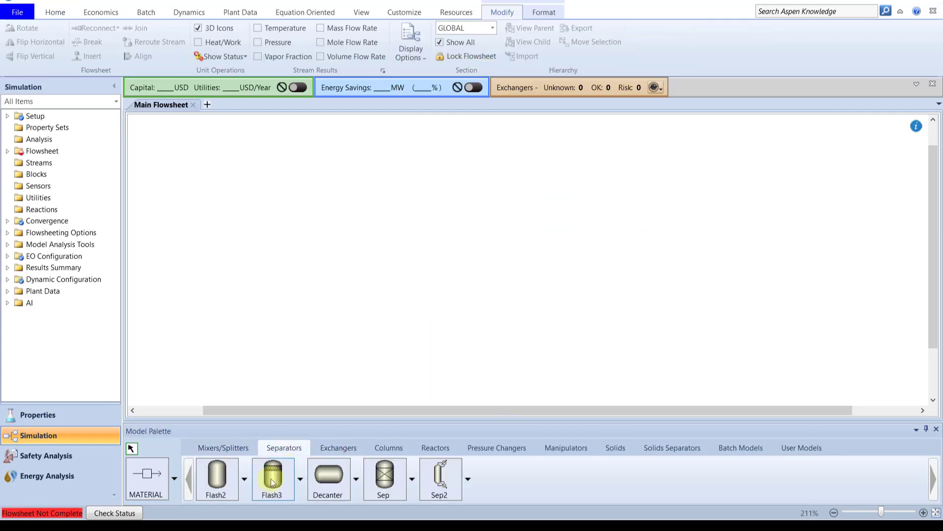
left_click(217, 477)
left_click(477, 255)
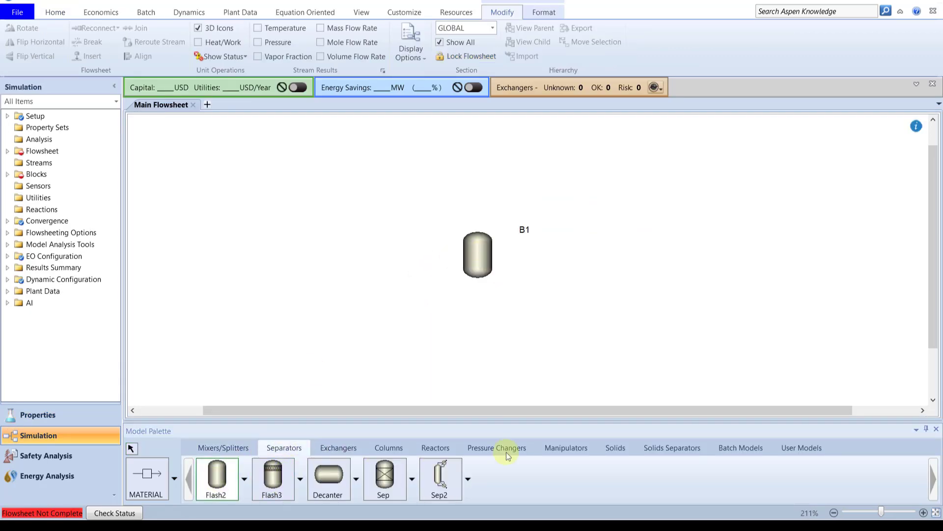
- Place three Valve blocks: one on the feed side of the flash vessel and two on its outlet side, upper and lower
left_click(497, 448)
left_click(385, 476)
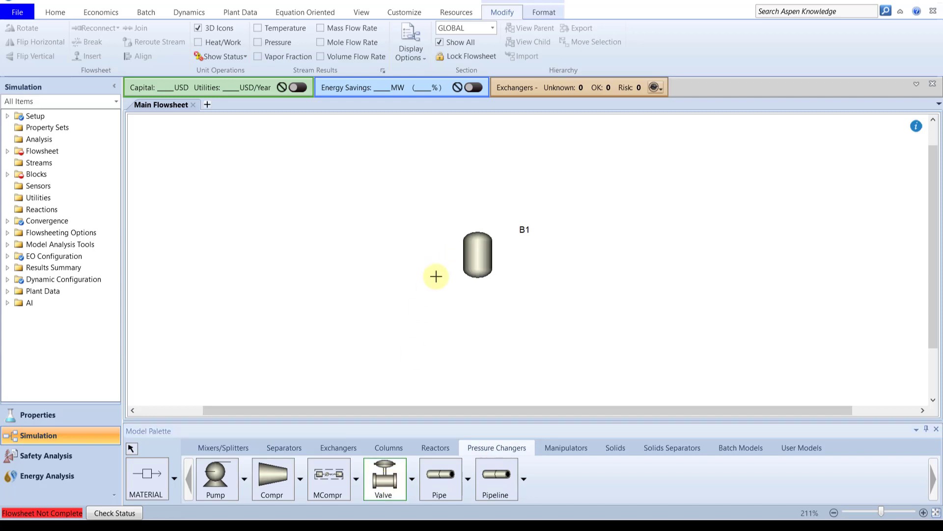
left_click(386, 263)
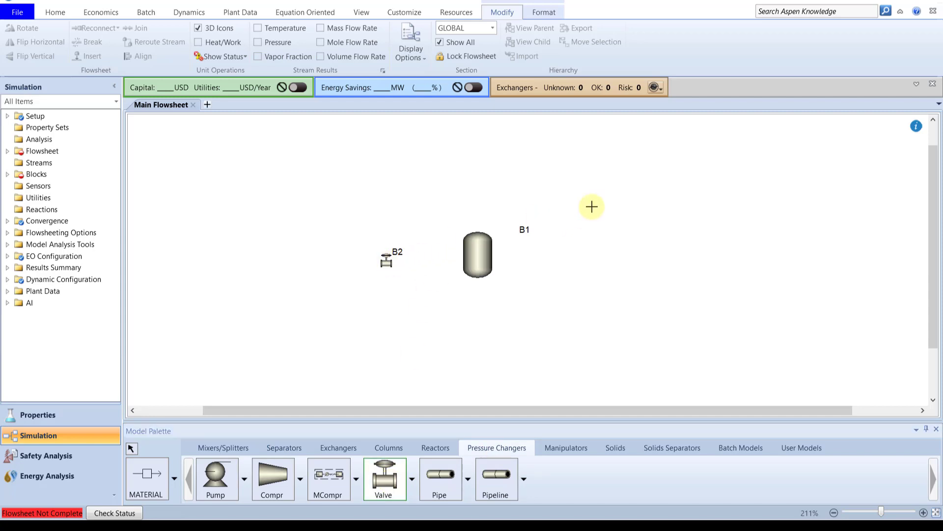
left_click(584, 209)
left_click(590, 289)
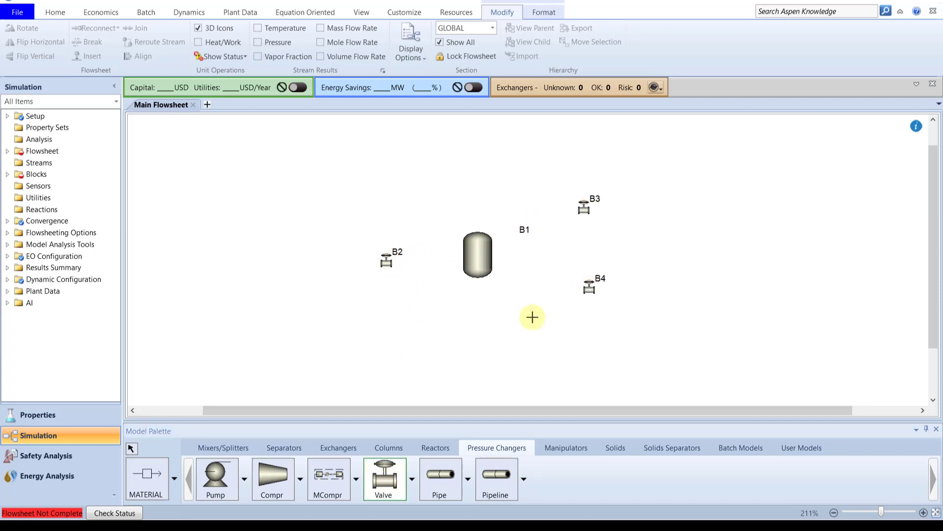
right_click(521, 317)
- Rename the separator block FLASH with its label above the vessel, and enlarge its icon
left_click_drag(528, 236, 470, 220)
type("FLASH")
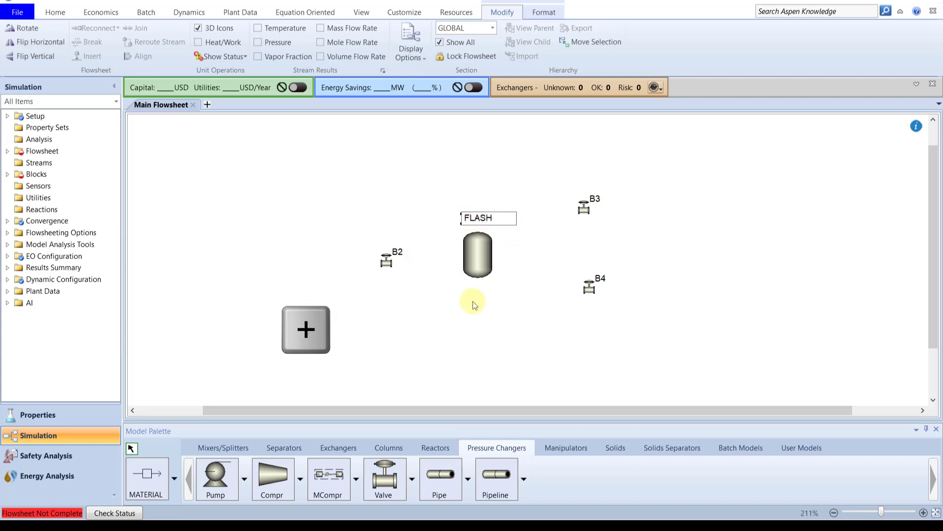
left_click(479, 264)
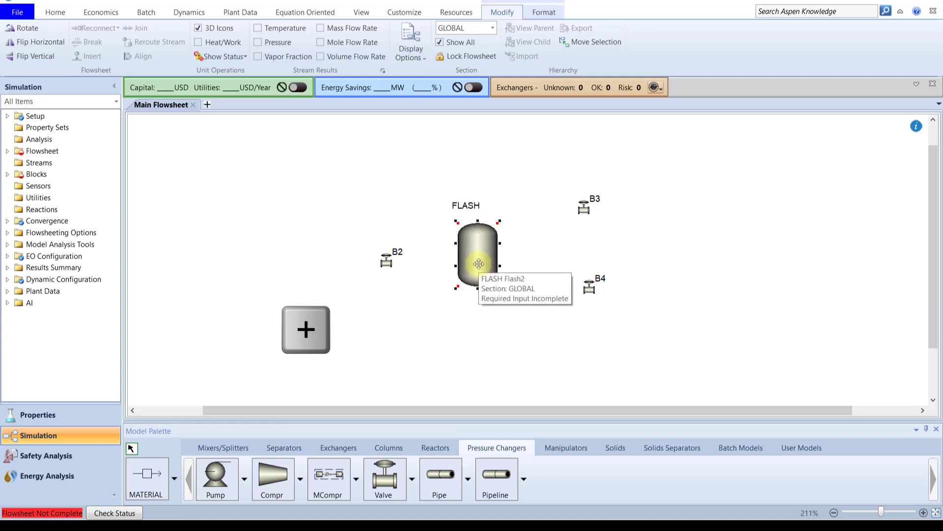
- Rename the feed valve CV1, the upper outlet valve CV2 and the lower outlet valve CV3
left_click(386, 260)
left_click(400, 254)
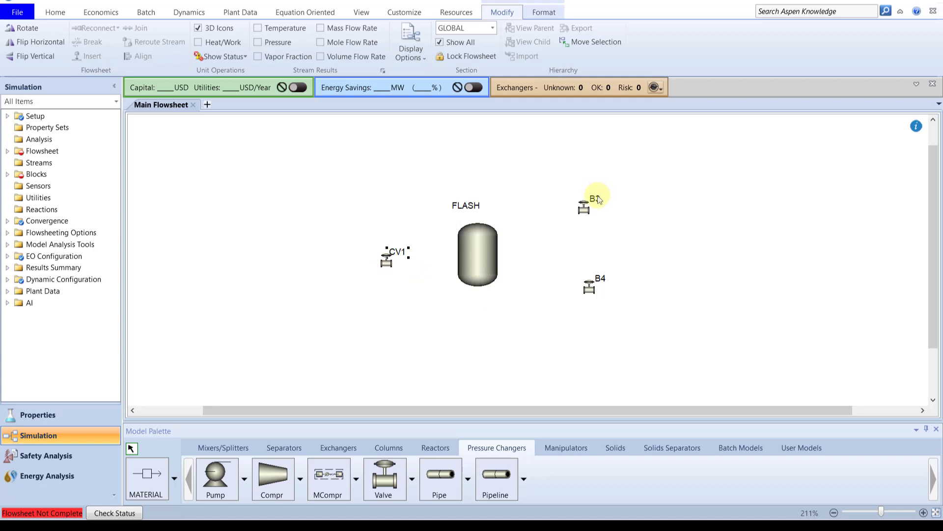
left_click(598, 197)
type("CV2")
key("Return")
left_click(600, 278)
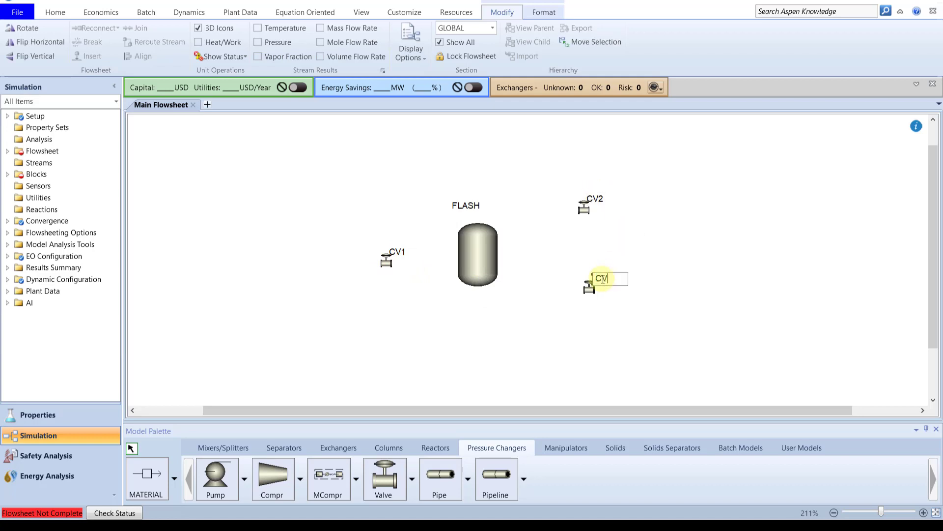
type("CV3")
left_click(705, 225)
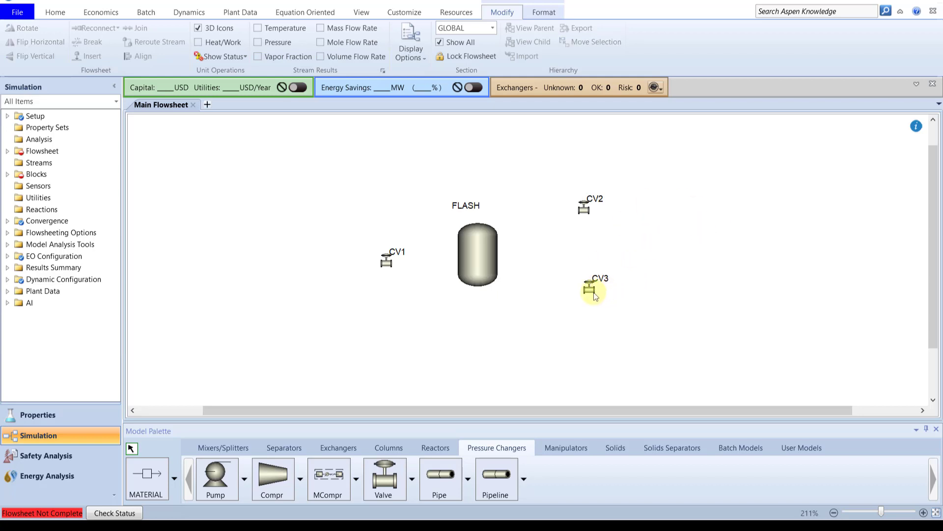
- Enlarge the icons of the three valves and move CV1 farther away from the flash vessel
left_click(592, 290)
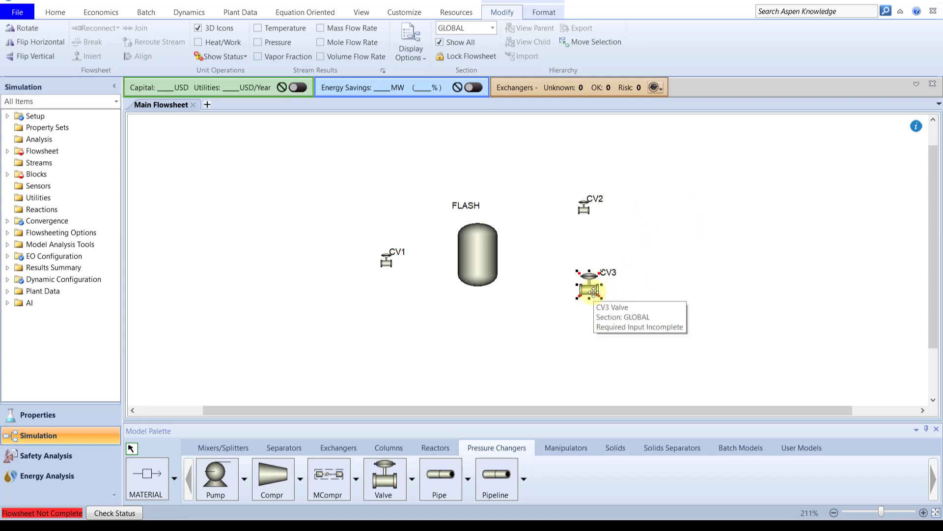
left_click(583, 211)
key("ctrl+k")
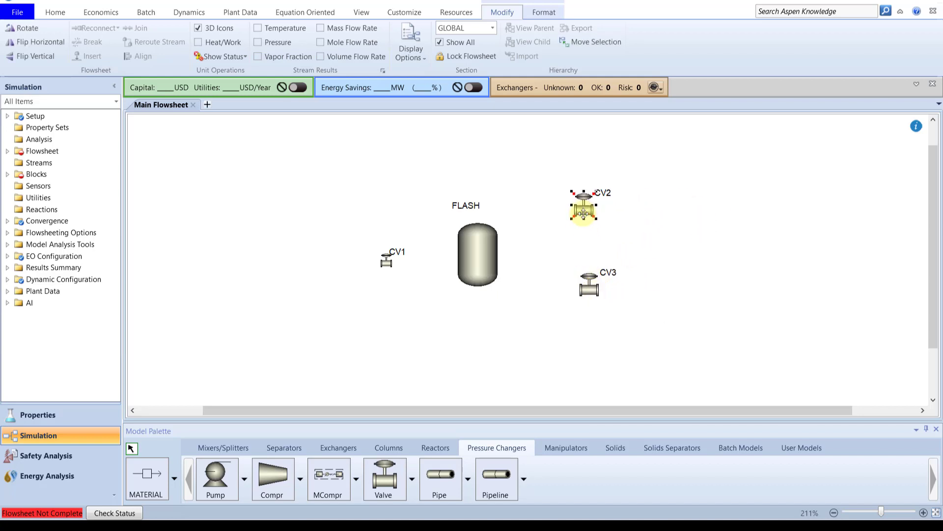
left_click(385, 260)
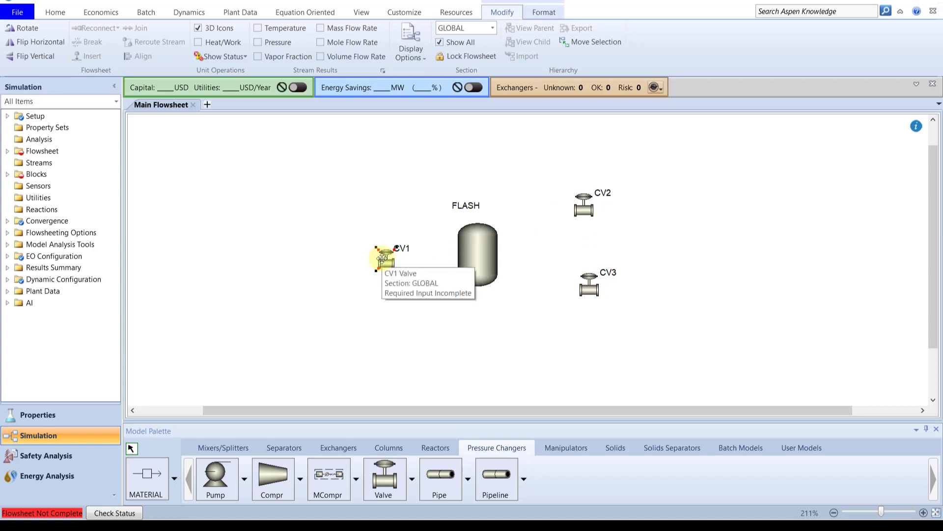
key("ctrl+k")
left_click(414, 330)
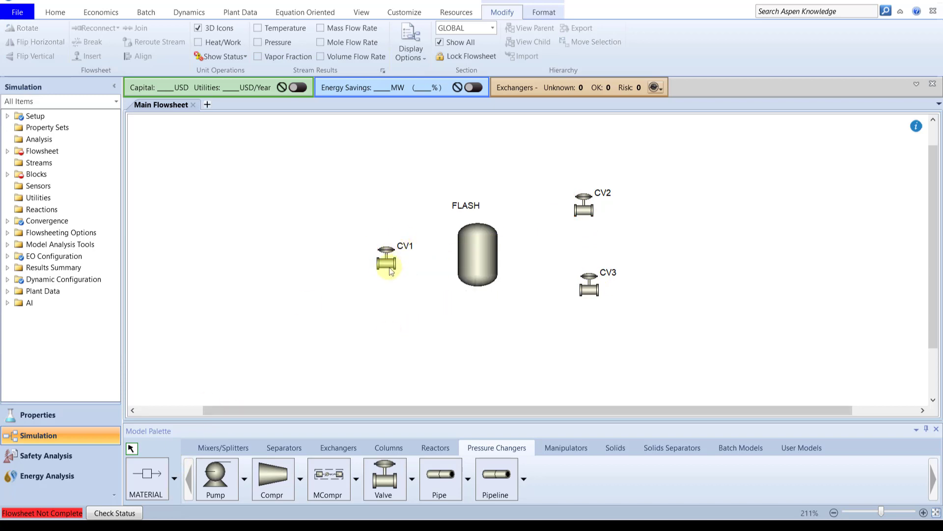
left_click_drag(381, 249, 348, 248)
- Draw a material feed stream into CV1 and connect the CV1 outlet to the FLASH inlet
left_click(144, 481)
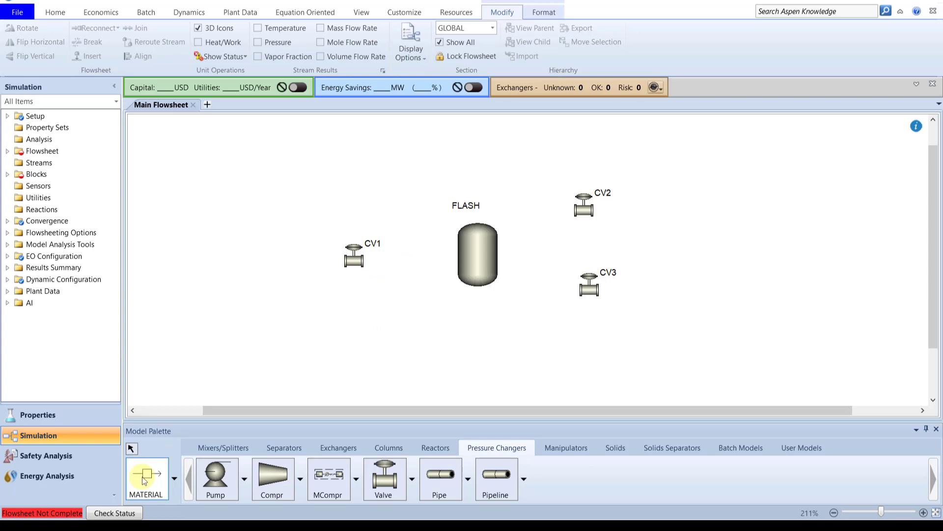
left_click(335, 260)
left_click(270, 261)
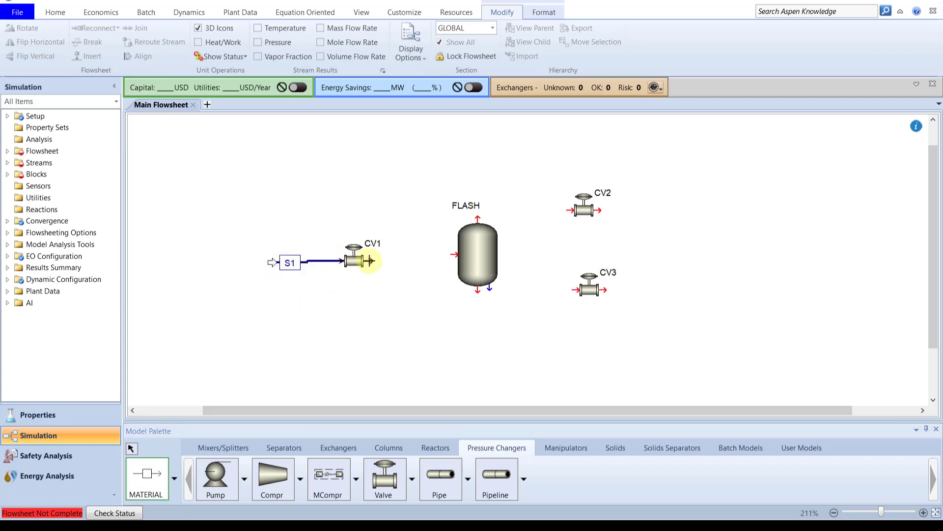
left_click(368, 260)
left_click(453, 254)
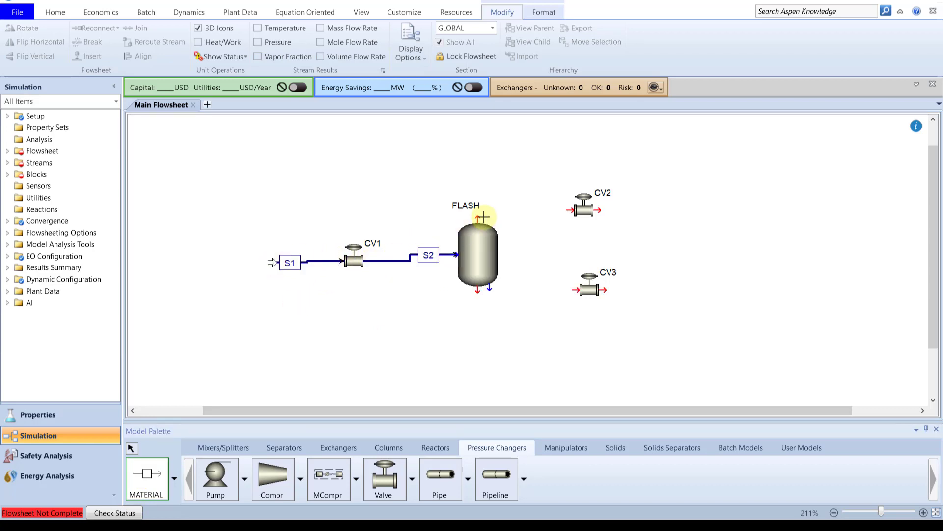
- Connect the FLASH vapor outlet to CV2 and its liquid outlet to CV3 with material streams
left_click(477, 216)
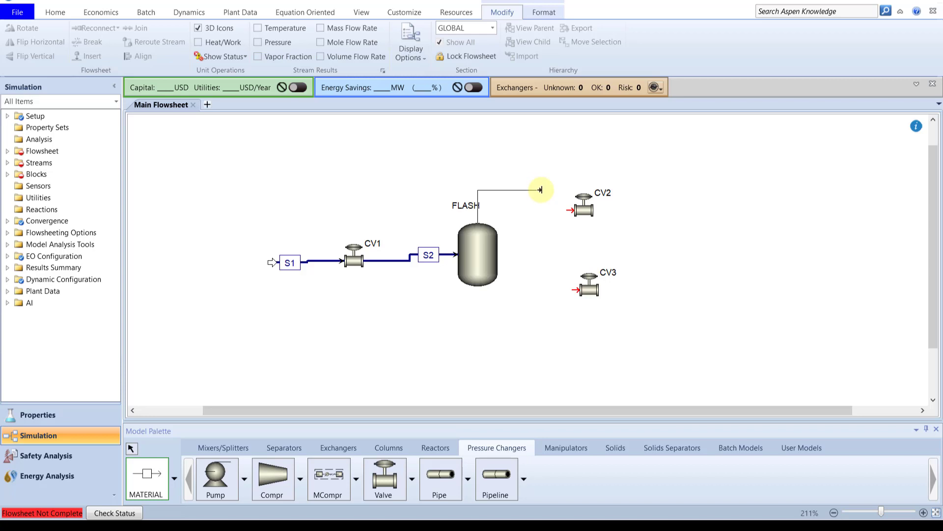
left_click(567, 210)
left_click(475, 291)
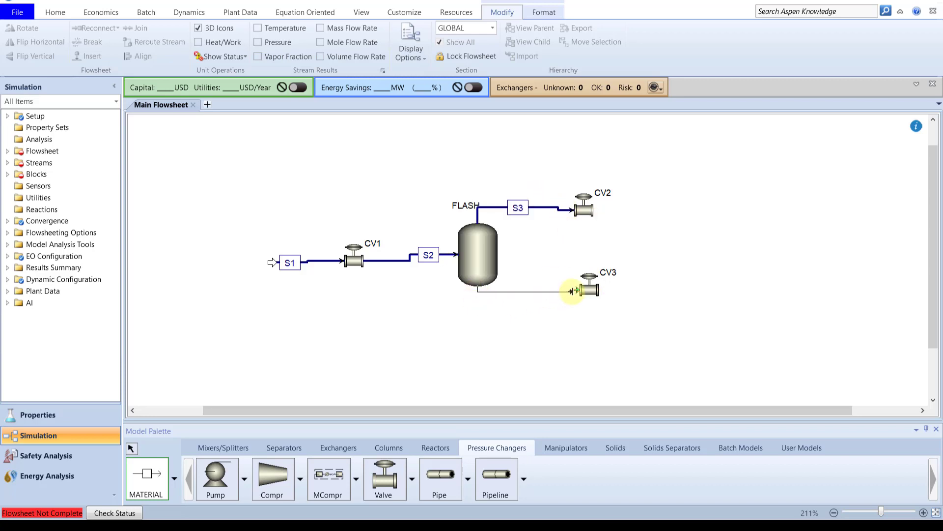
left_click(575, 289)
- Draw material product streams leaving CV2 and CV3, and end stream insertion
left_click(607, 209)
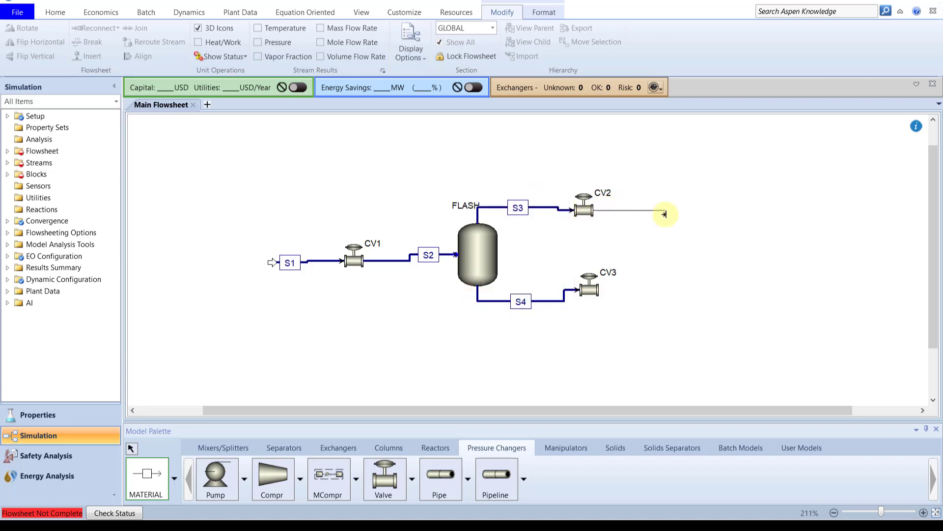
left_click(665, 214)
left_click(605, 291)
left_click(673, 292)
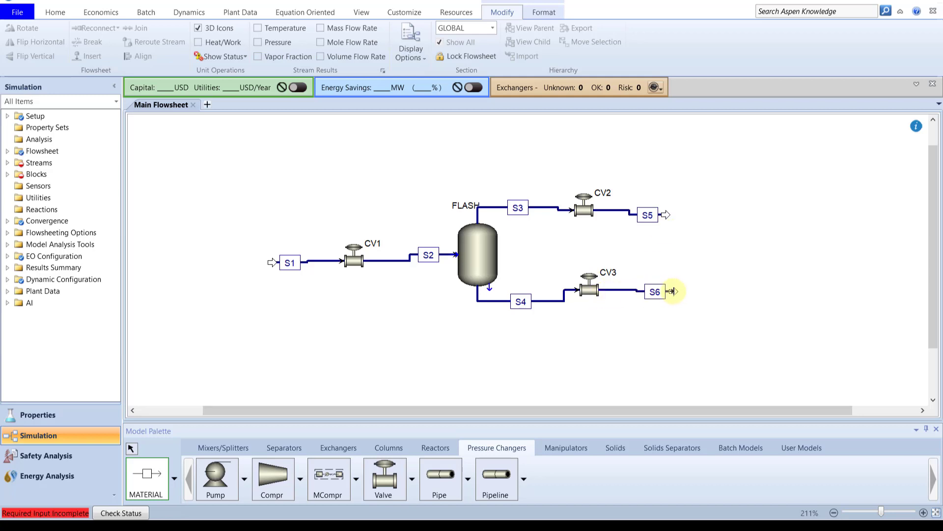
left_click(134, 447)
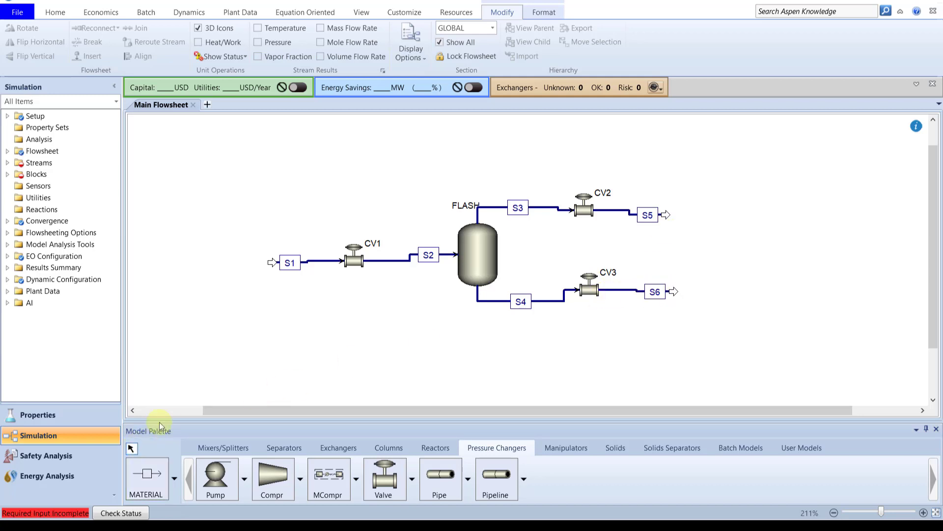
- Align the feed, flash outlet and product streams so their lines run straight through the blocks
left_click(324, 264)
key("ctrl+b")
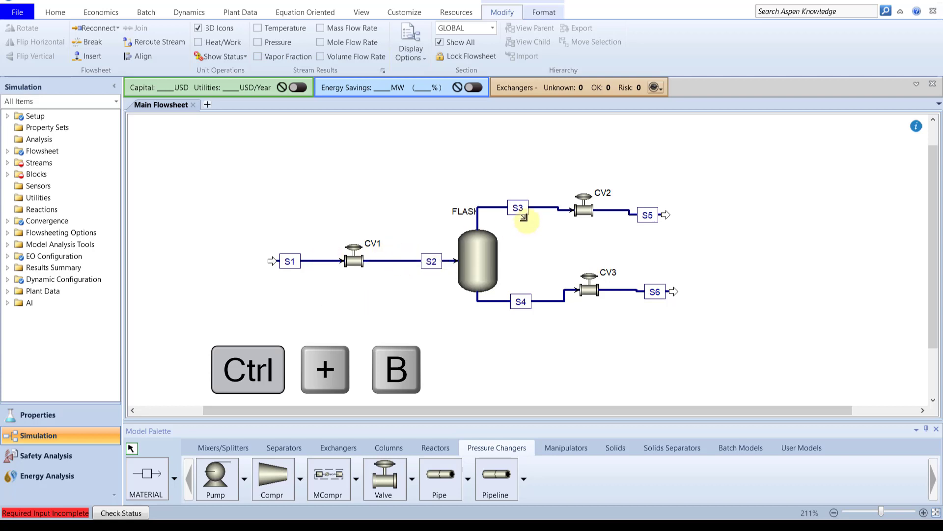
left_click(534, 202)
key("ctrl+b")
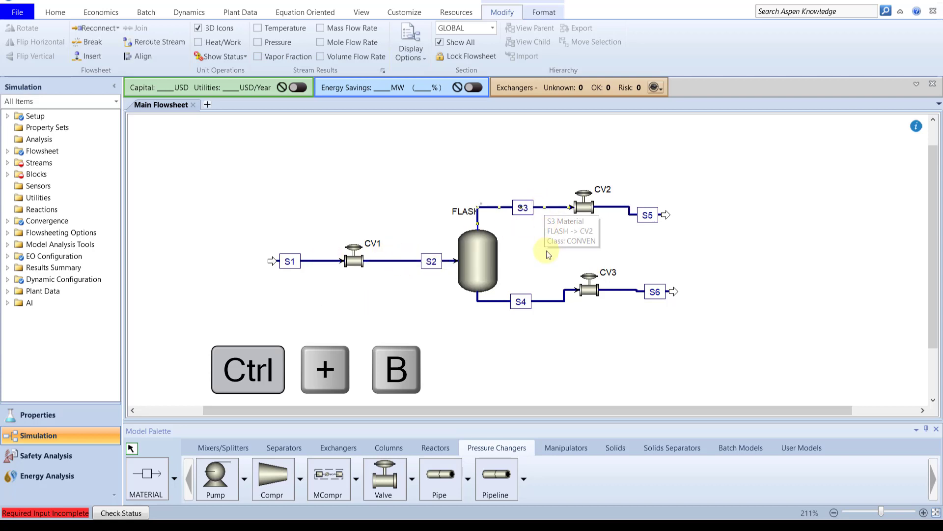
left_click(557, 302)
key("ctrl+b")
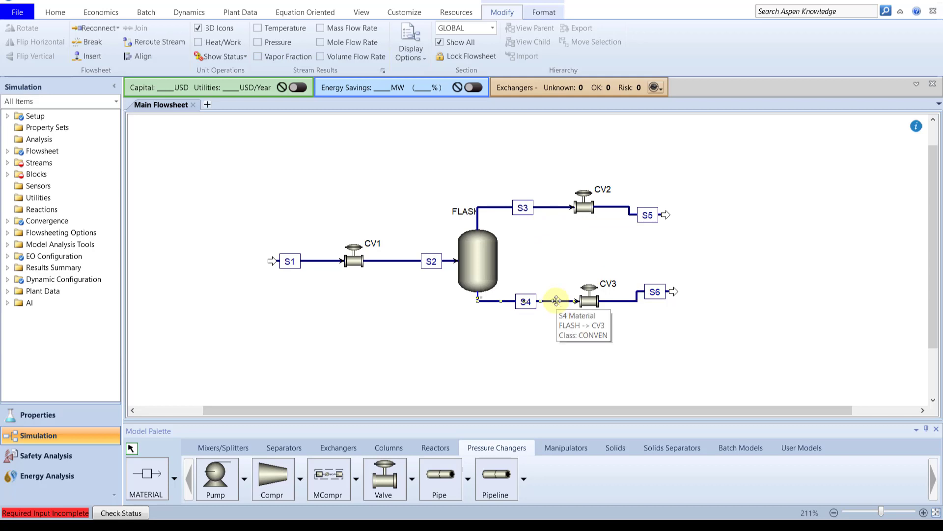
left_click(626, 208)
key("ctrl+b")
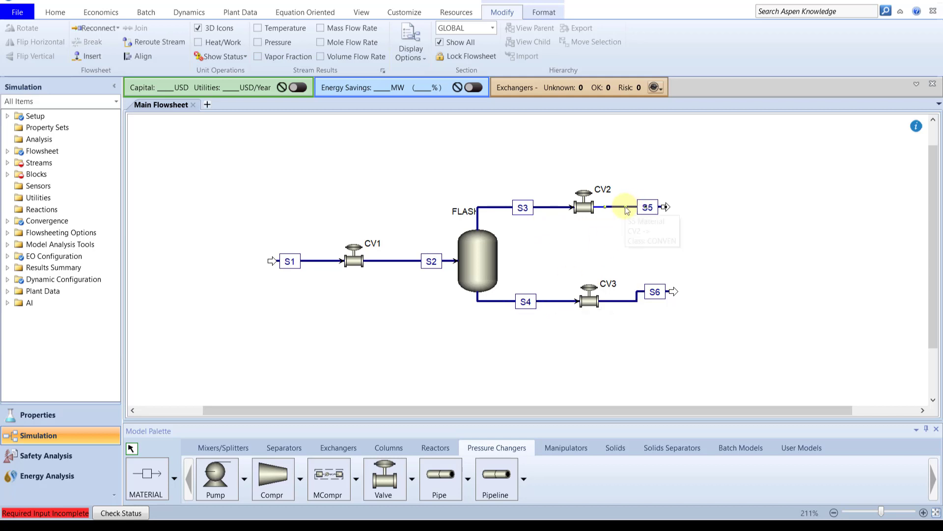
left_click(634, 298)
key("ctrl+b")
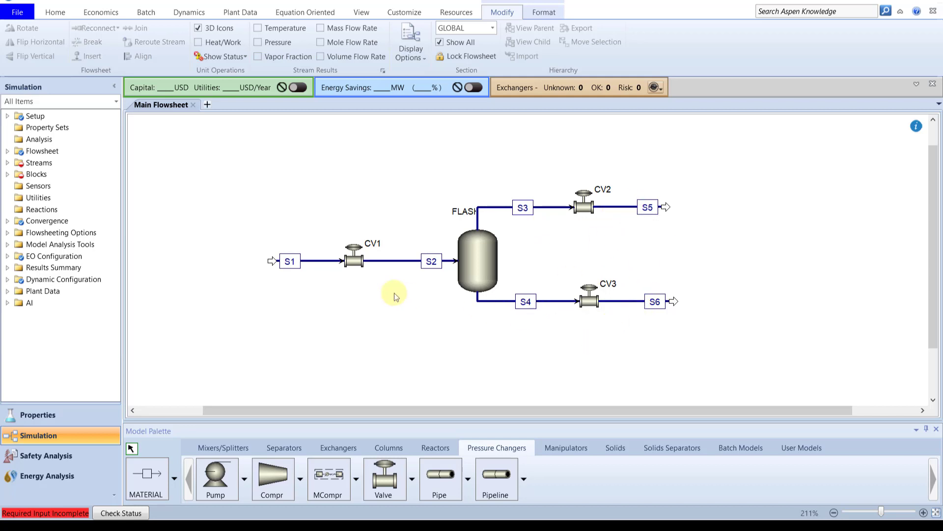
- Rename the feed stream S1 entering CV1 as F
left_click(290, 260)
left_click(292, 261)
type("F")
left_click(322, 301)
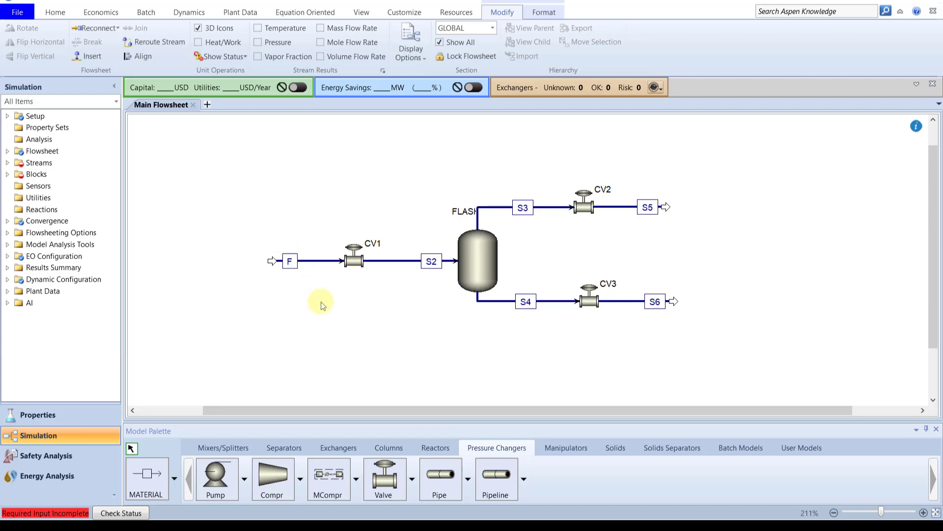
- Rename the CV2 product stream as V and the CV3 product stream as L, and shift both labels closer to their valves
left_click(647, 208)
left_click(646, 207)
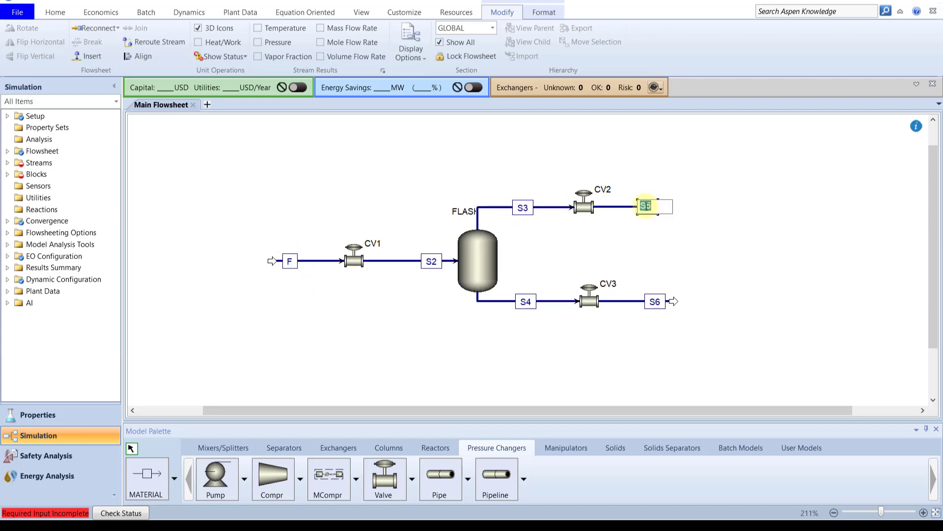
left_click(640, 243)
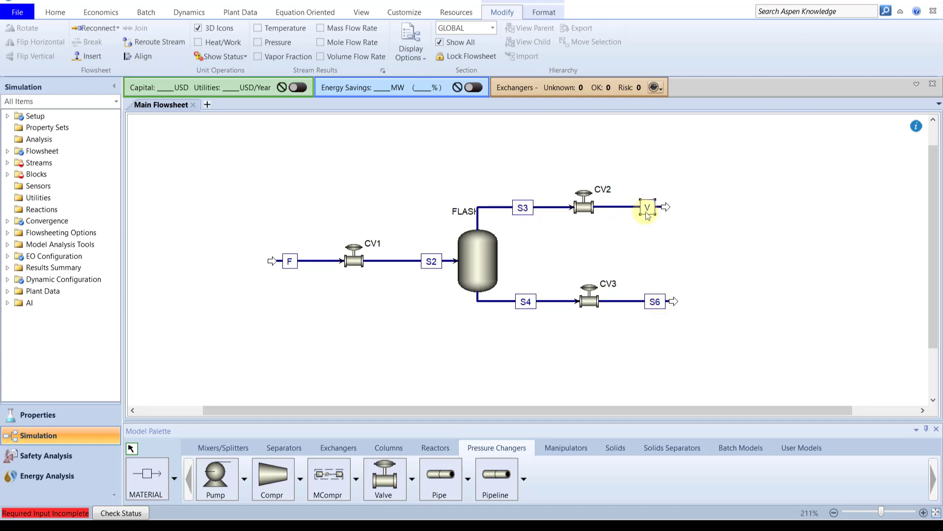
left_click(654, 301)
left_click(655, 301)
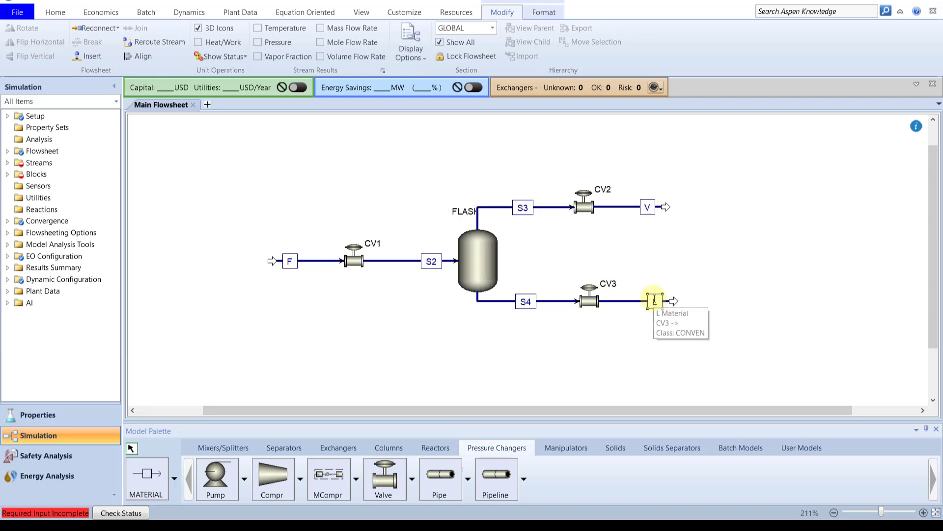
key("Return")
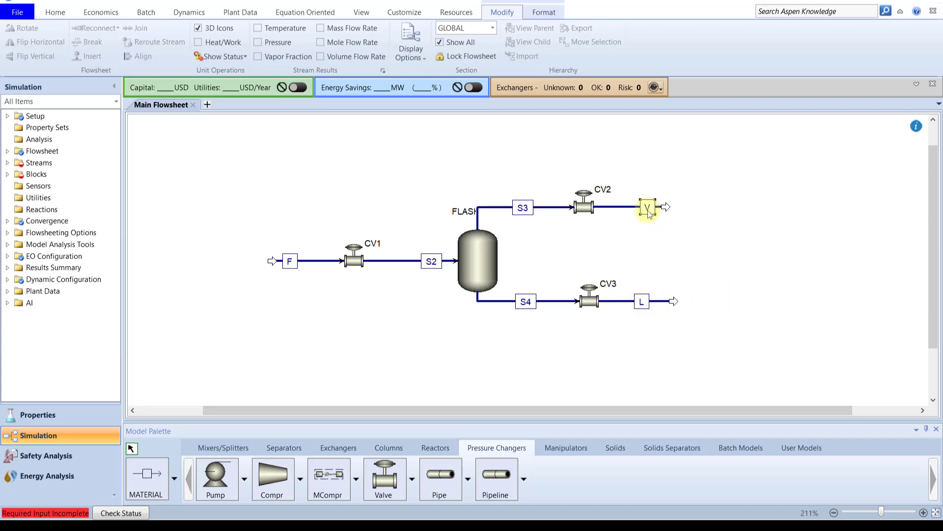
left_click_drag(646, 206, 627, 207)
left_click(684, 248)
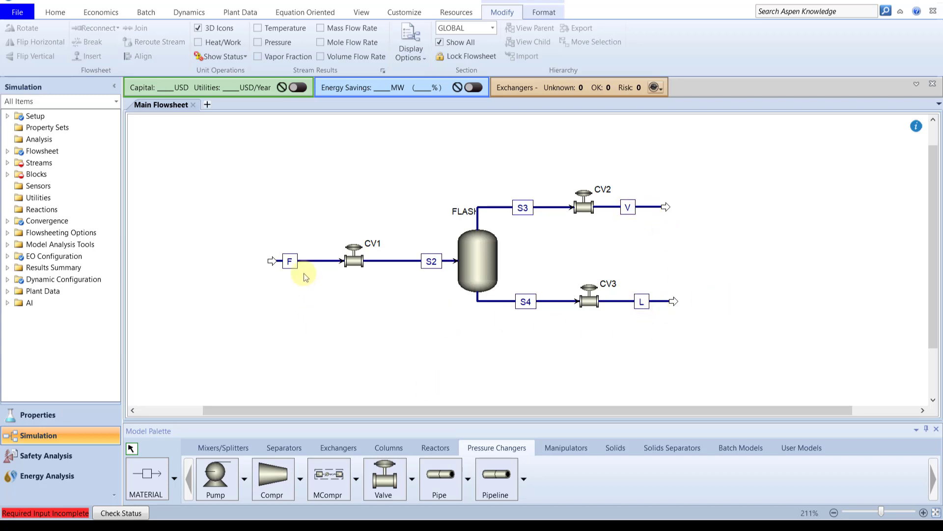
- Specify feed stream F with temperature 30 C, pressure 30 bar and total flow rate 100 kmol/hr
left_click(100, 1)
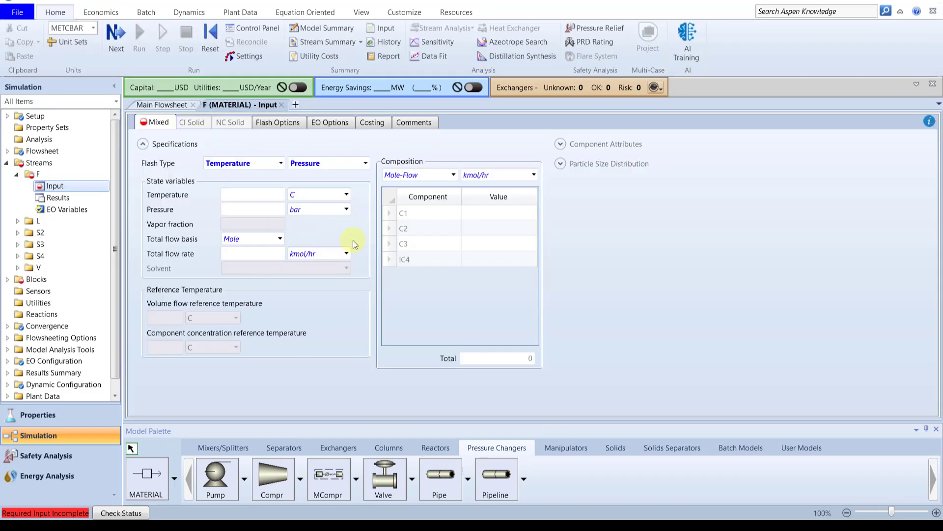
left_click(275, 197)
left_click(279, 216)
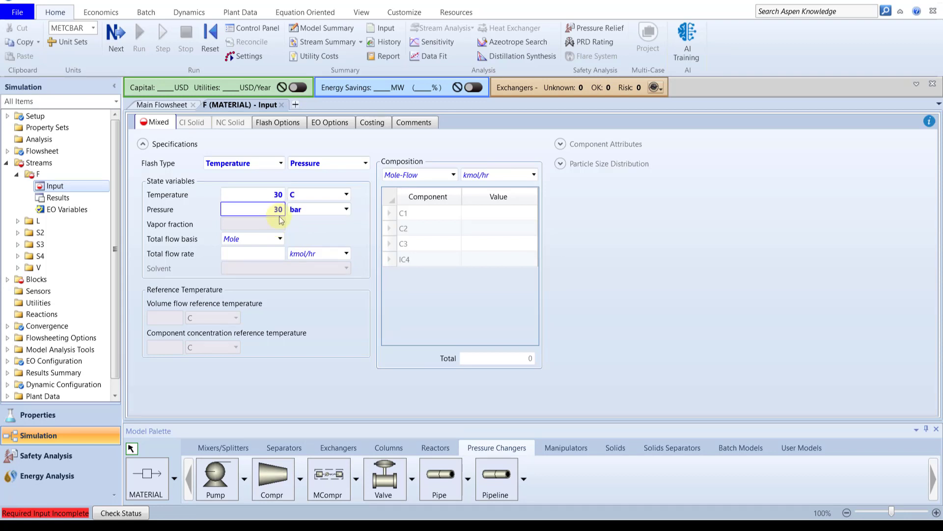
left_click(282, 256)
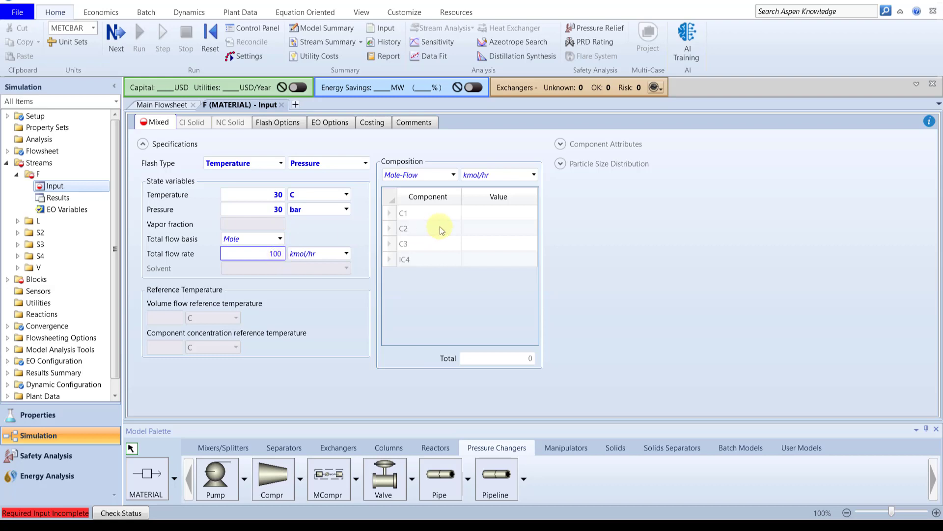
key("Return")
- Define the feed composition as mole fractions: C1 0.6, C2 0.1, C3 0.1 and IC4 0.2
left_click(453, 175)
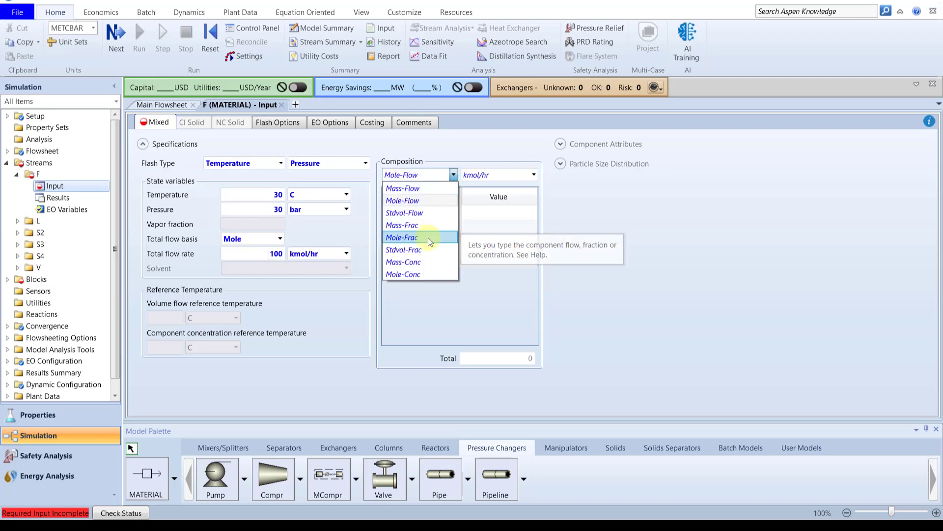
left_click(429, 237)
left_click(491, 217)
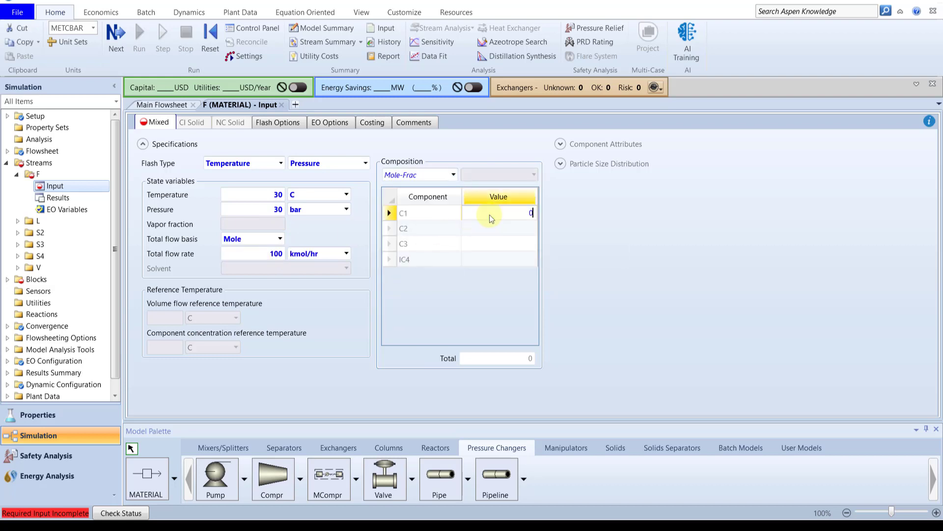
type("0.6")
key("Return")
type("0.1")
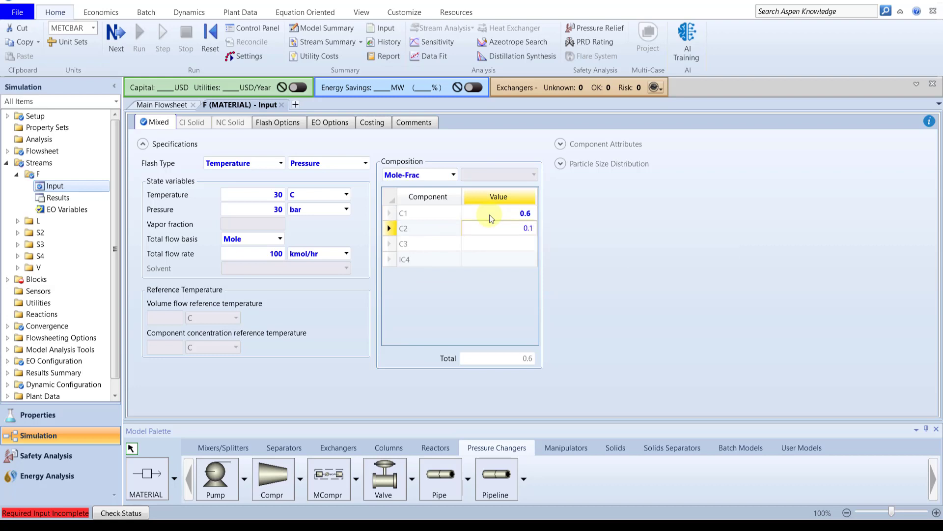
key("Return")
type("0.1")
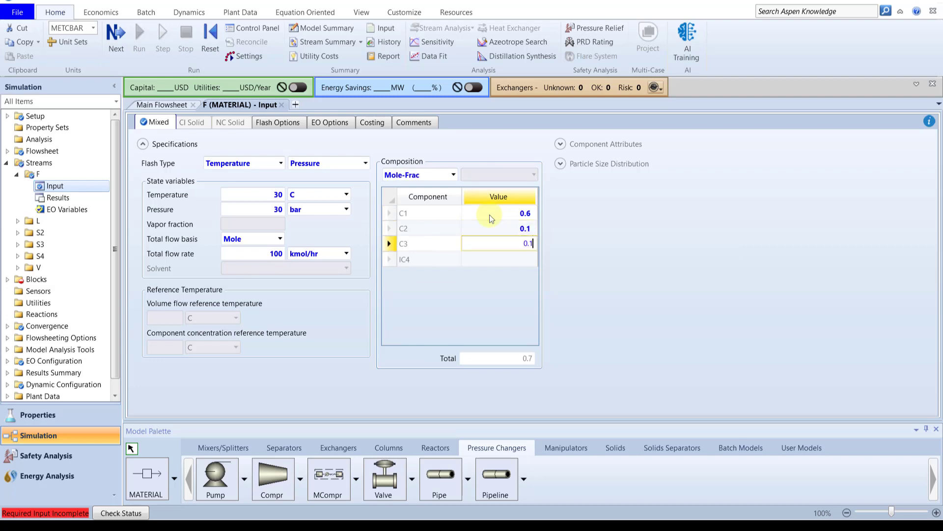
key("Return")
type("0")
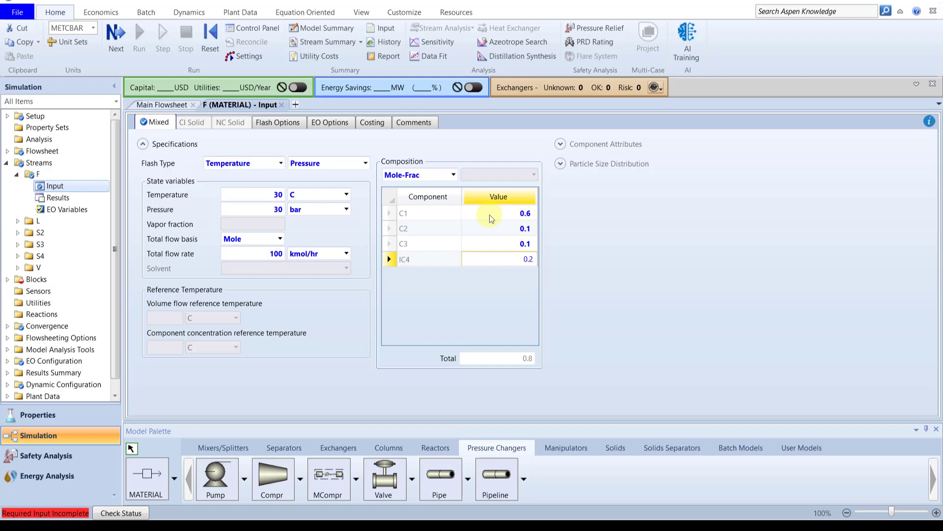
type(".2")
key("Return")
- Specify valve CV1 by pressure drop and set it to 5 bar
left_click(116, 37)
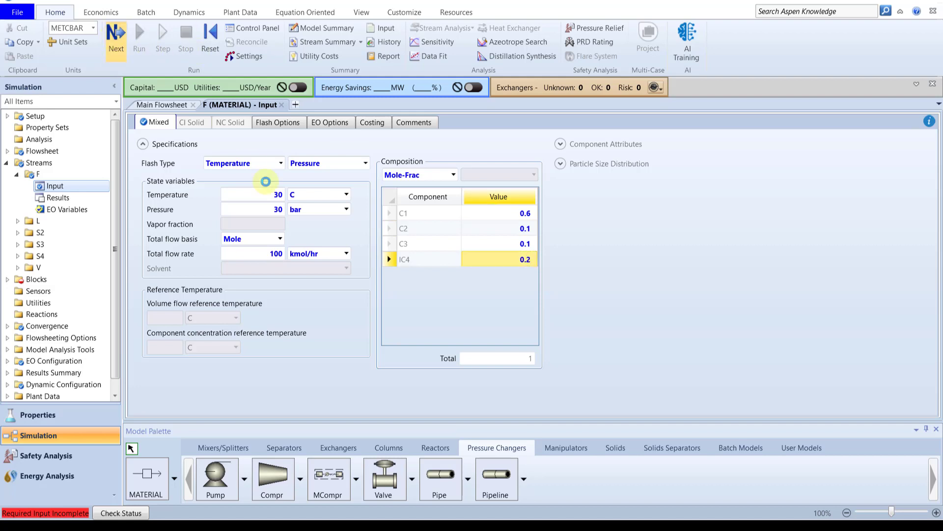
left_click(180, 235)
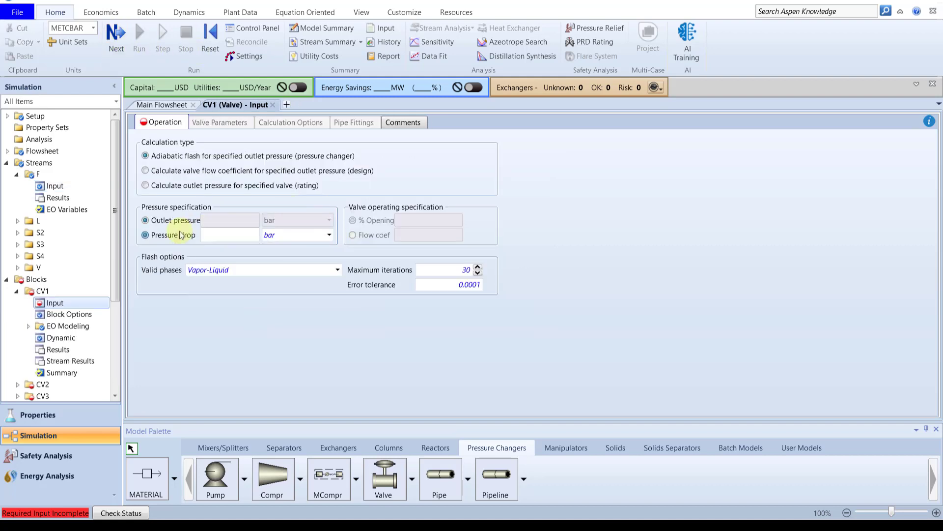
left_click(250, 236)
type("0")
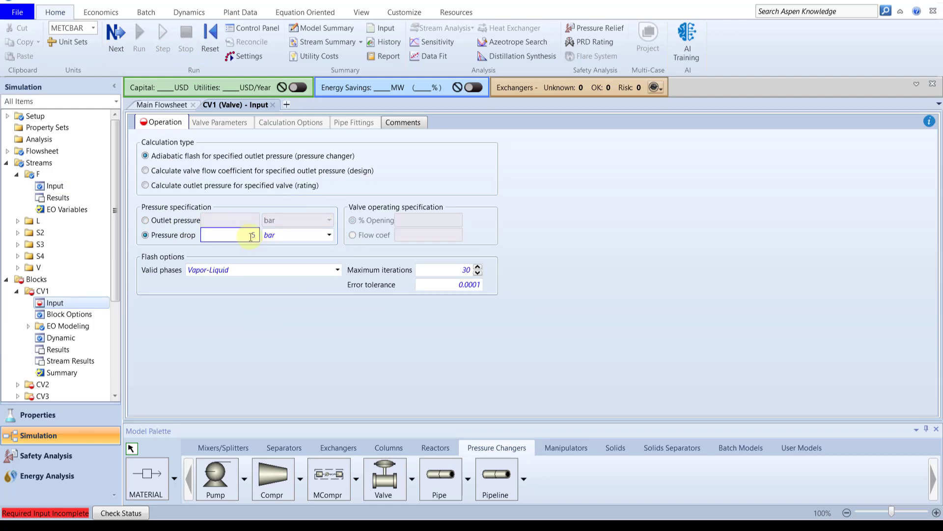
key("Return")
- Set valve CV2 to a pressure drop of 5 bar with Vapor-Only as its valid phases
left_click(116, 36)
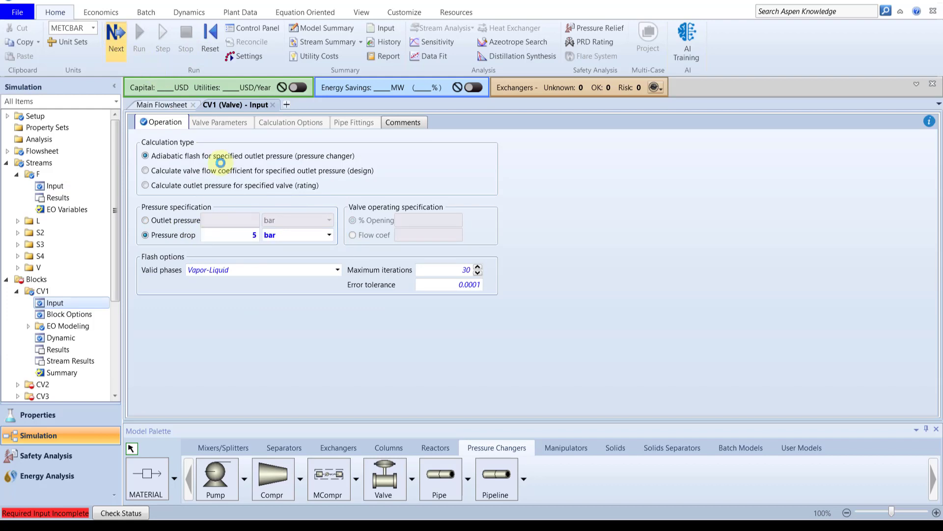
left_click(199, 237)
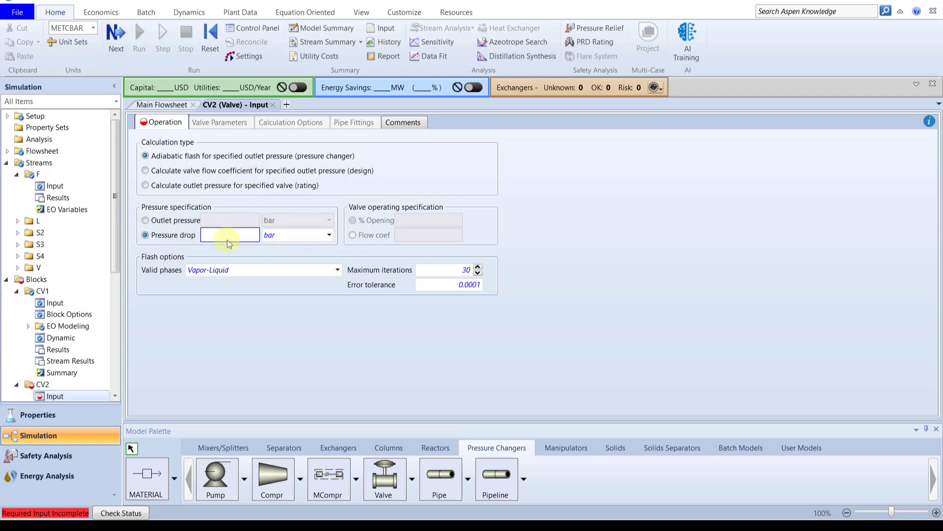
type("5")
key("Return")
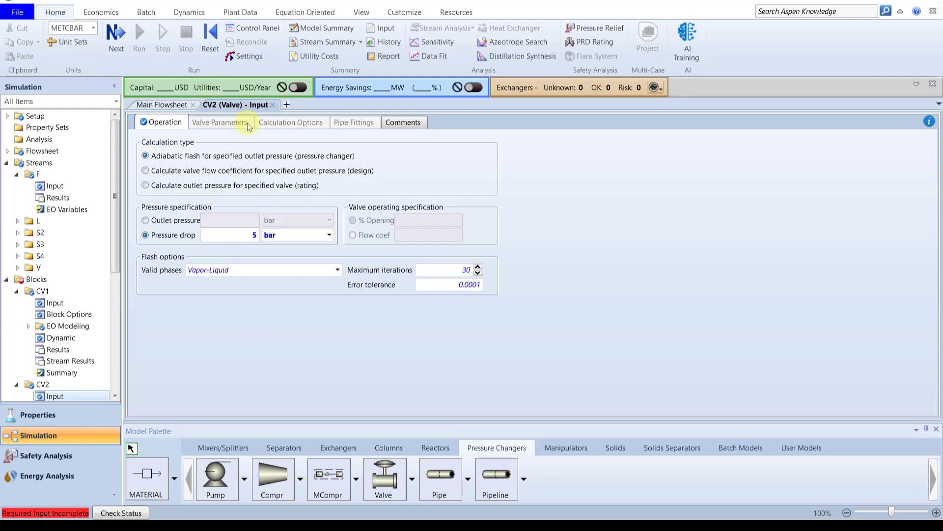
left_click(336, 269)
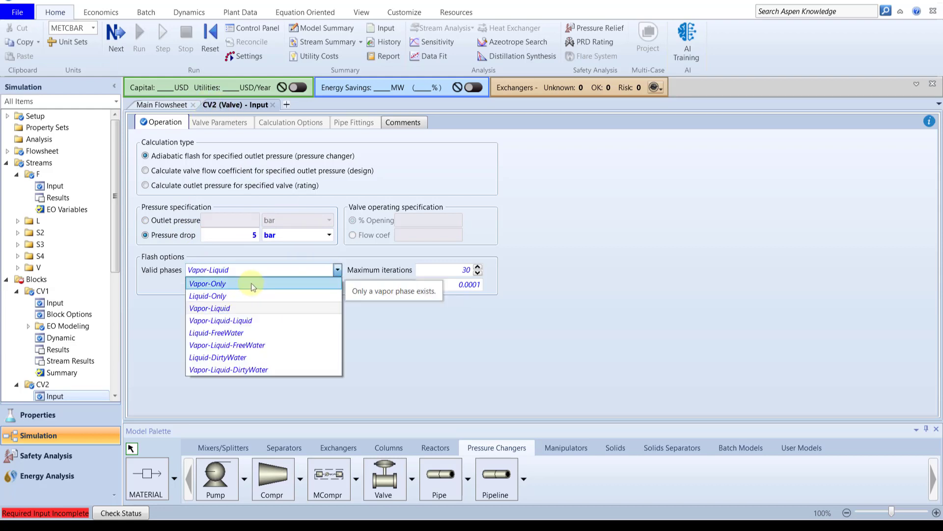
left_click(252, 284)
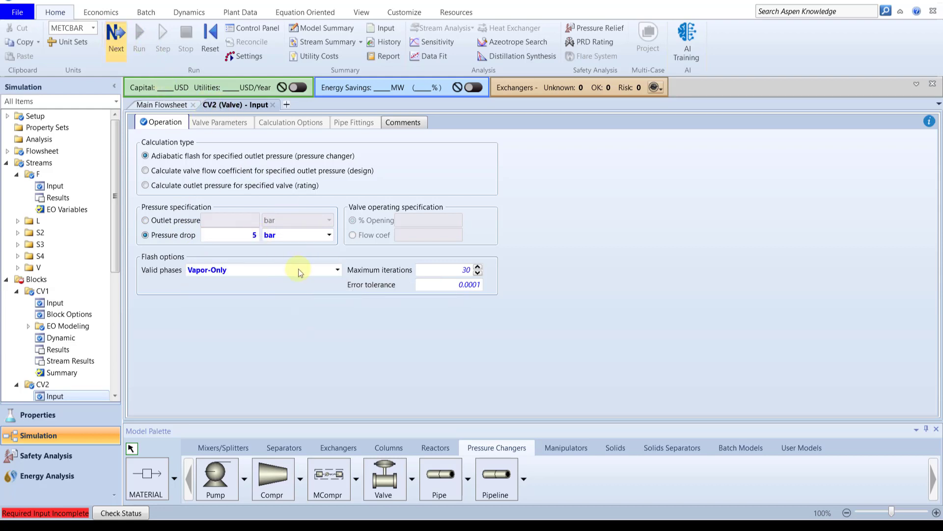
- Set valve CV3 to a pressure drop of 5 bar with Liquid-Only as its valid phases
key("F4")
left_click(187, 238)
left_click(235, 237)
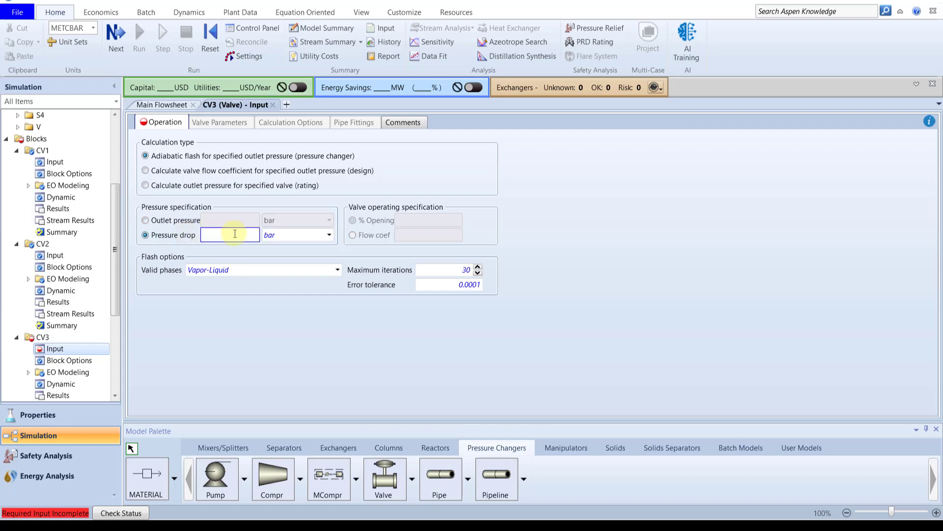
left_click(279, 275)
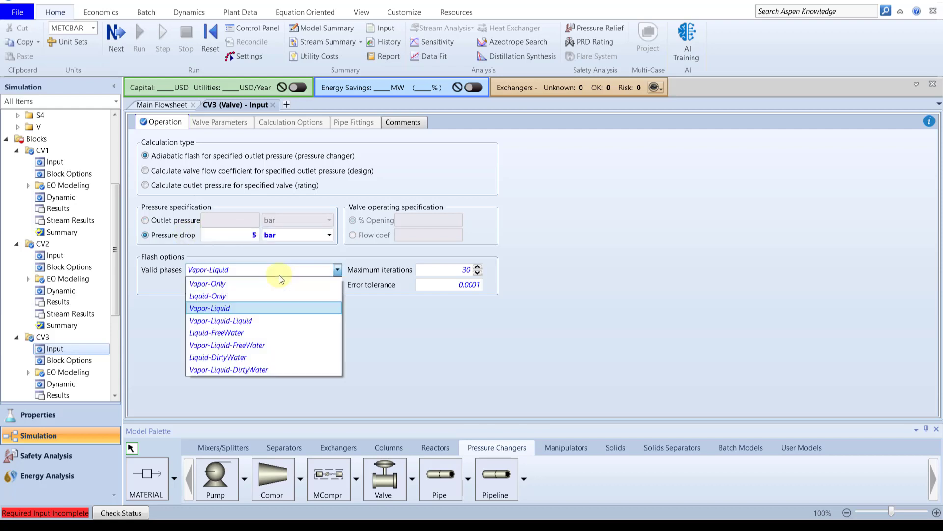
left_click(253, 294)
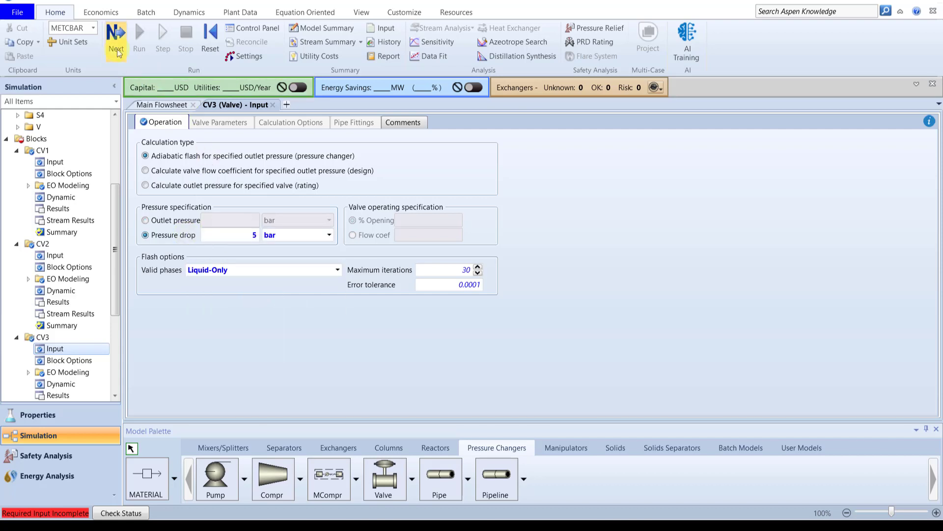
- Specify the FLASH block by duty and pressure with 0 cal/sec and 0 bar, and run the simulation
key("F4")
left_click(288, 156)
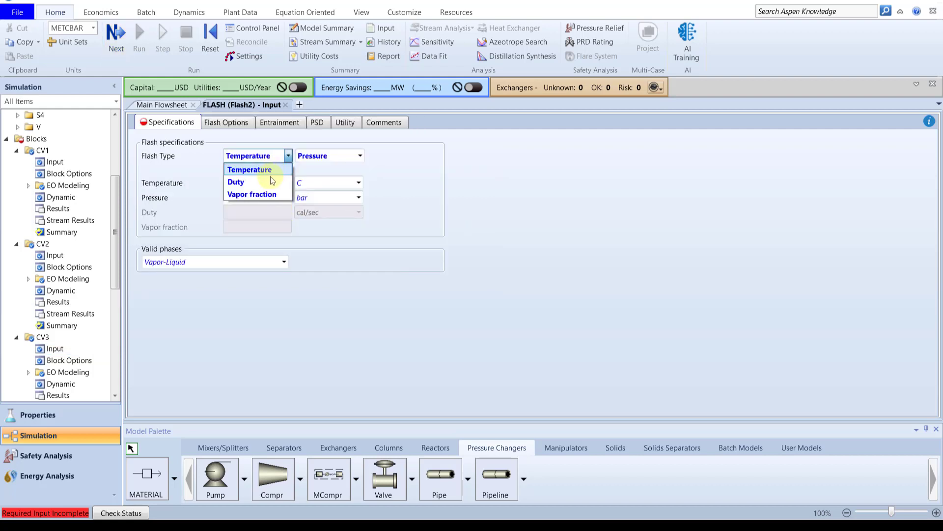
left_click(266, 180)
left_click(259, 213)
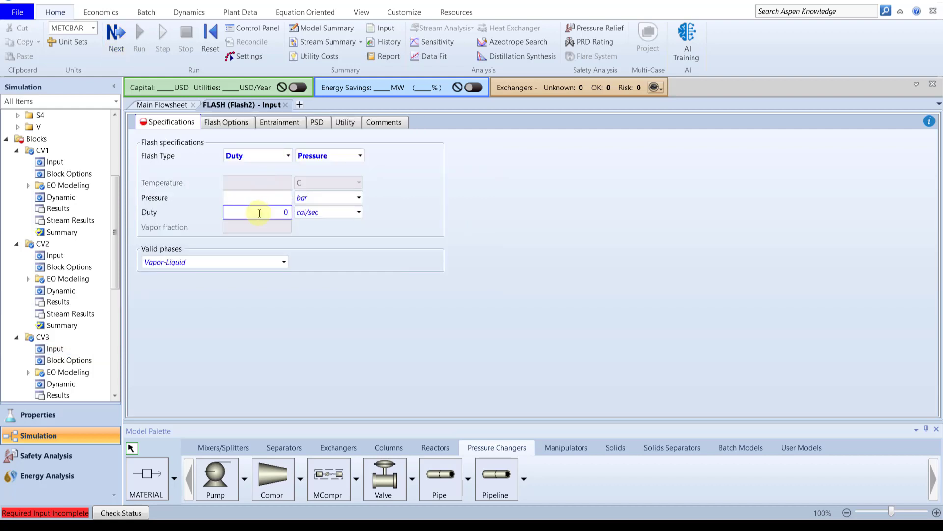
left_click(264, 196)
type("0")
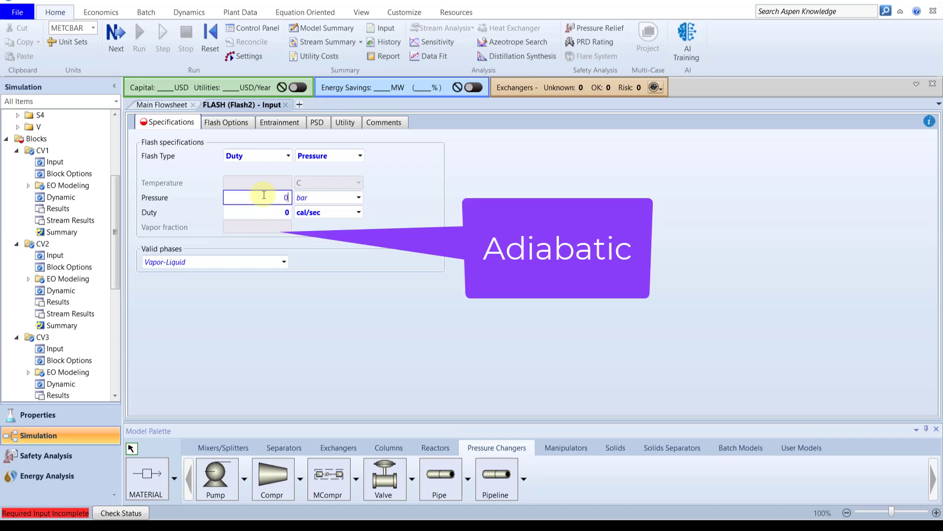
key("Return")
left_click(139, 43)
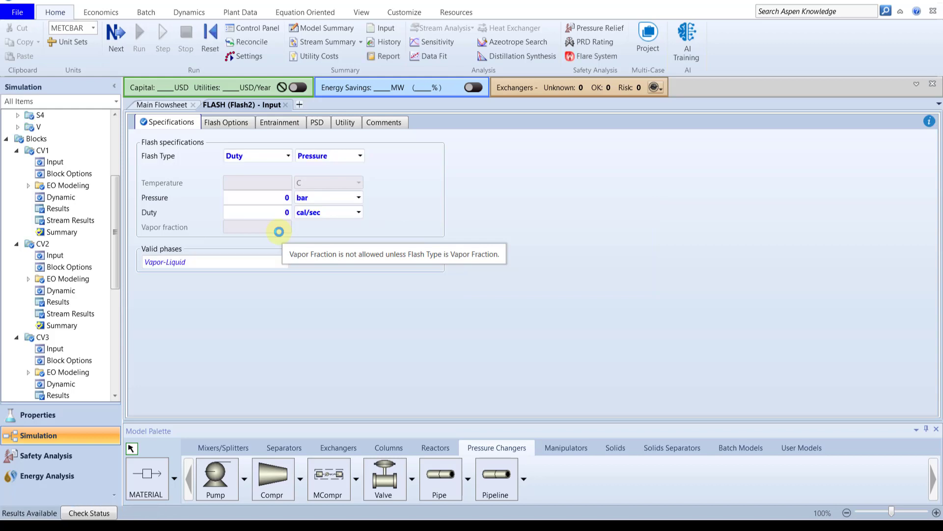
- Return to the main flowsheet and move the FLASH block's label clear of the vapor outlet line
left_click(166, 104)
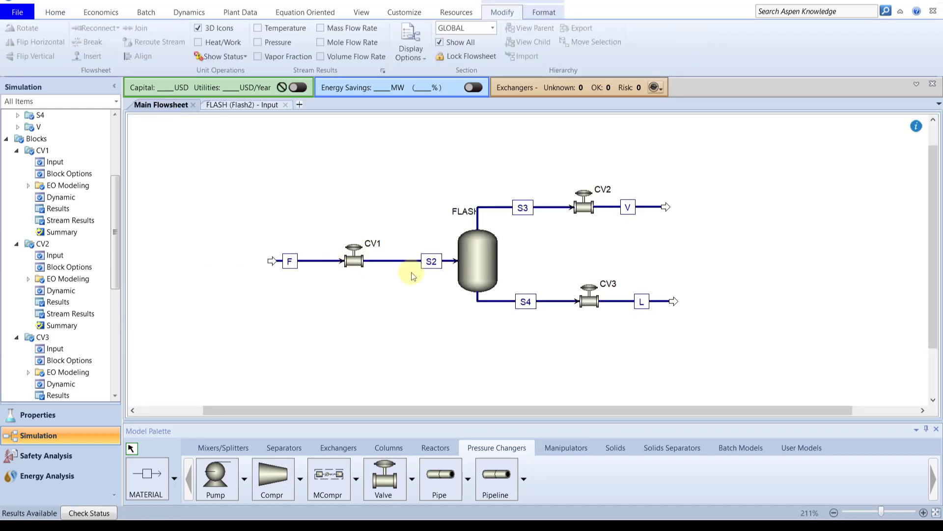
left_click_drag(445, 212, 431, 220)
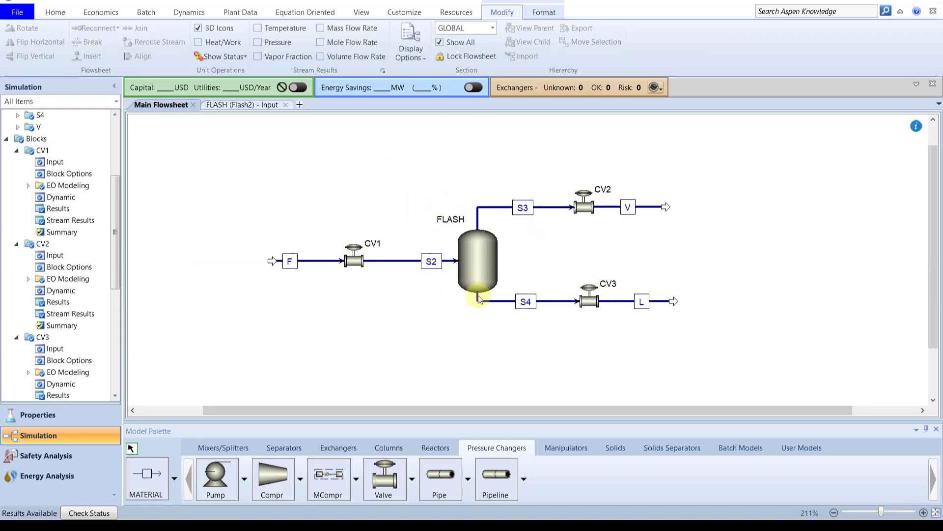
key("super")
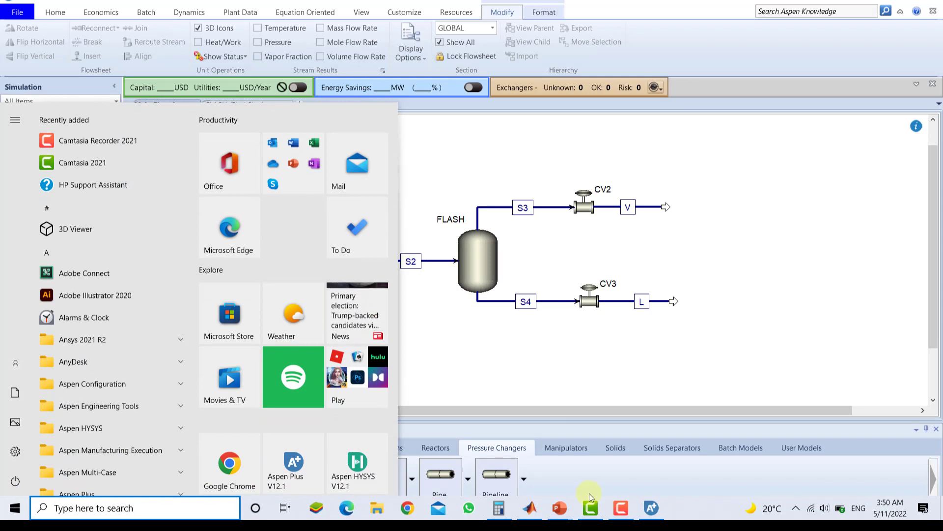
left_click(614, 513)
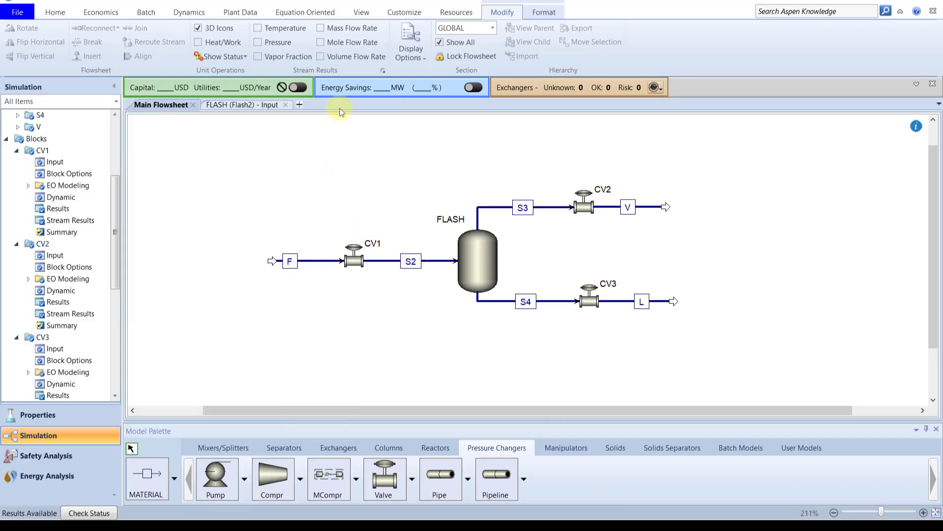
- Open the results of liquid stream S4 between FLASH and CV3
right_click(507, 304)
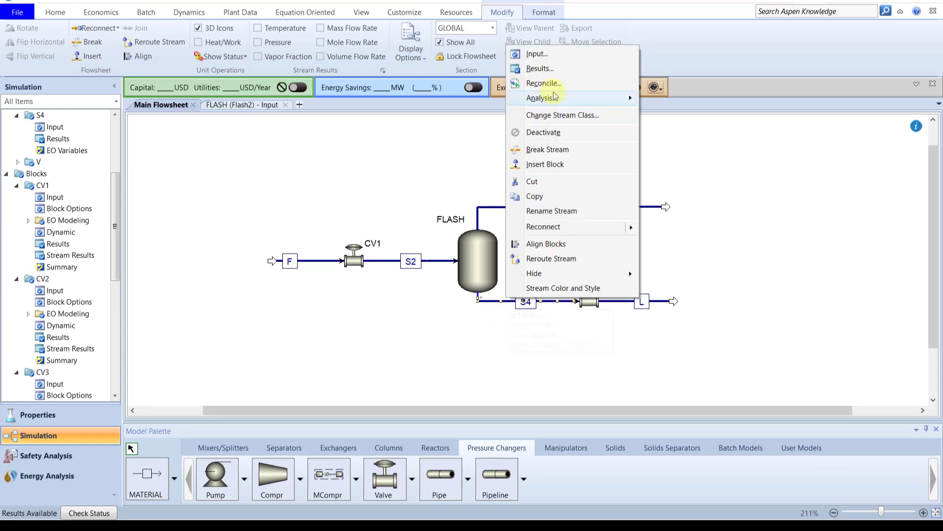
left_click(543, 67)
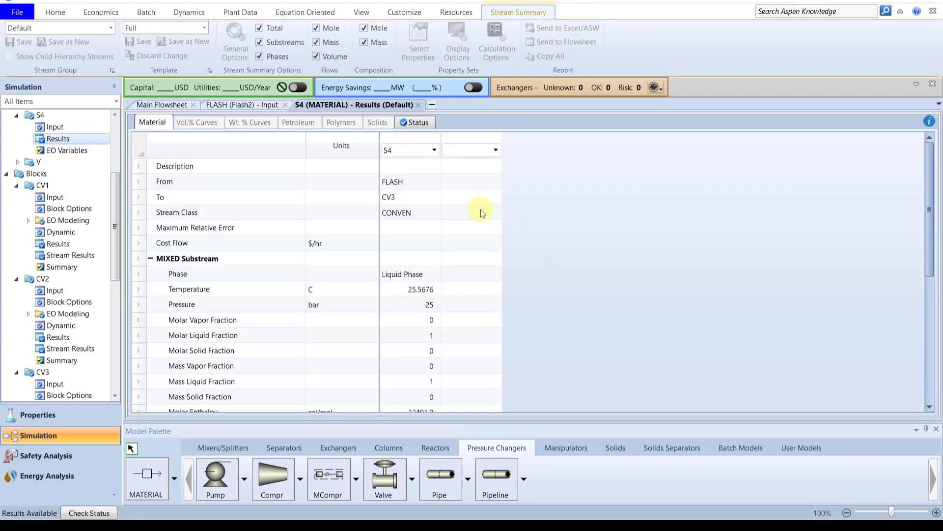
- Change the units of stream S4's volume flow to cum/min in the results table
left_click_drag(935, 227, 930, 388)
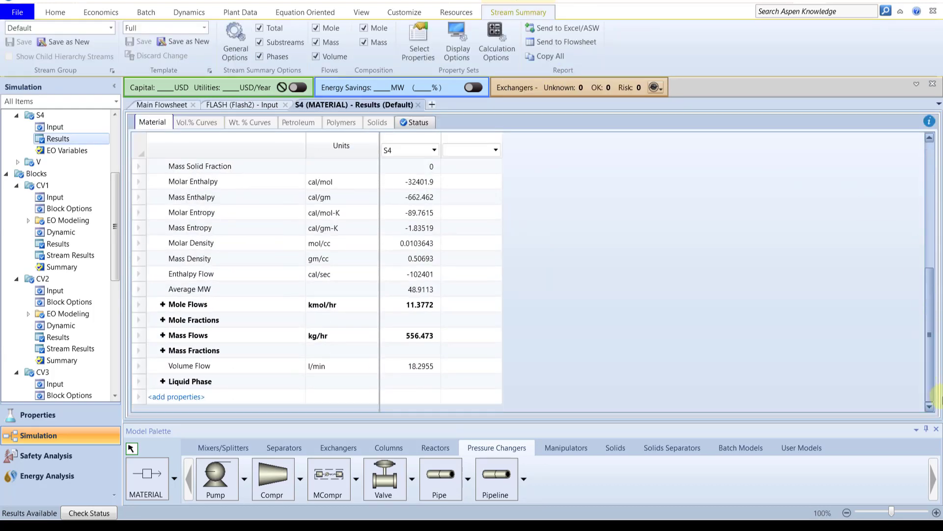
left_click(242, 365)
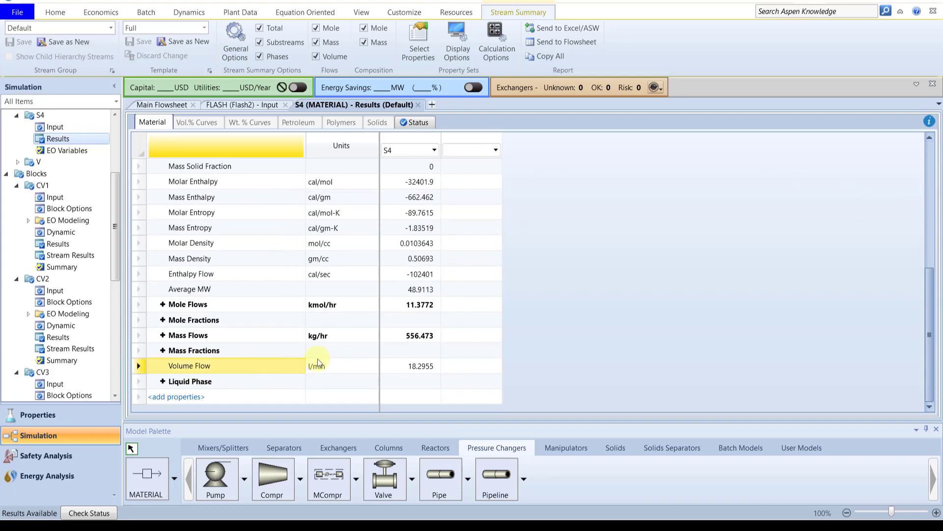
left_click(339, 365)
left_click(373, 366)
scroll(373, 428, "up", 5)
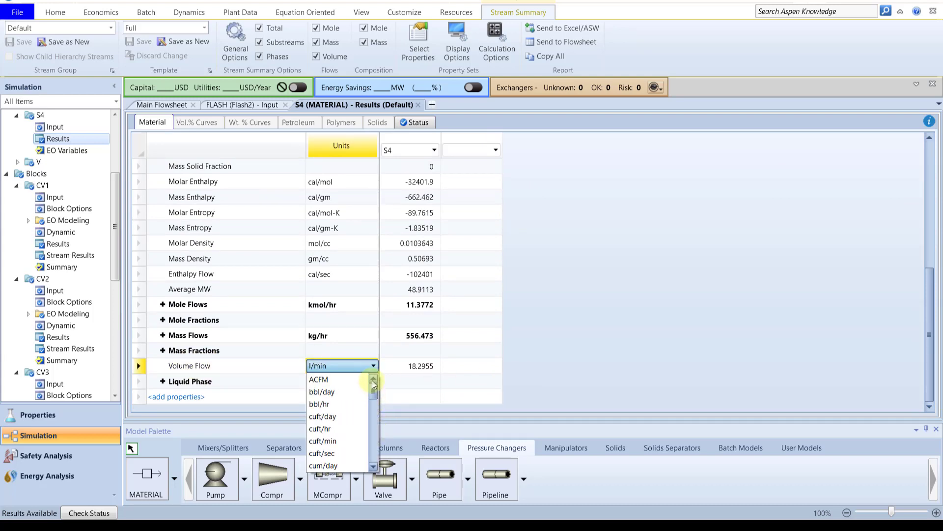
scroll(373, 442, "down", 4)
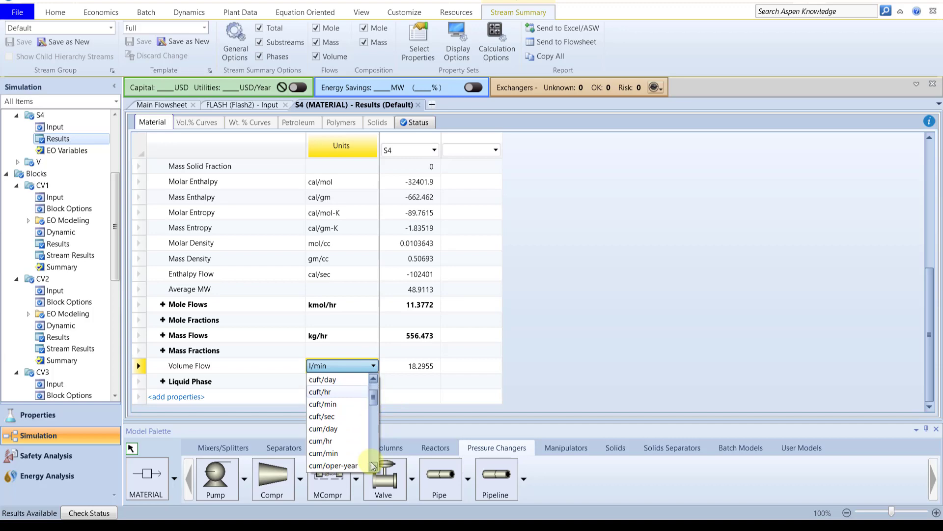
left_click(325, 453)
left_click(417, 366)
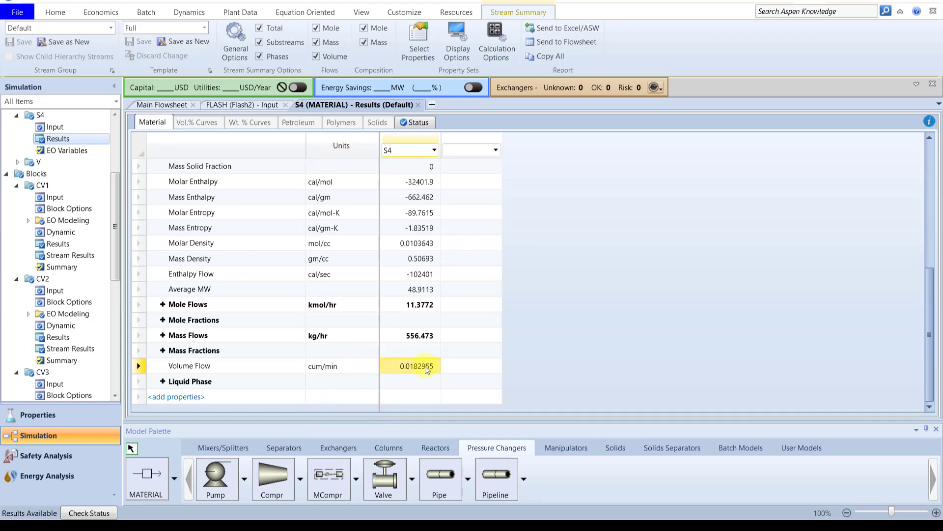
- Switch to the presentation, compare the flash vessel's holdup and sizing calculation with S4's volume flow, and return to Aspen Plus
key("super")
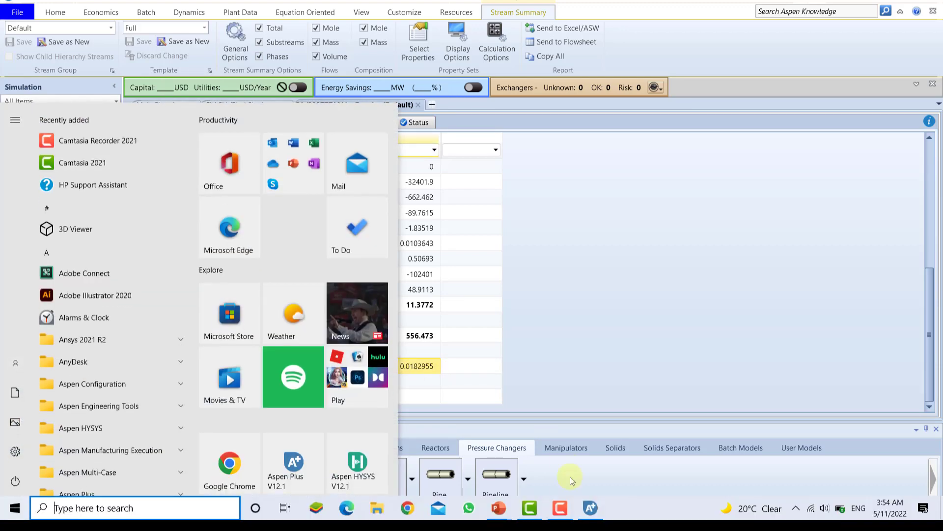
mouse_move(528, 516)
left_click(540, 446)
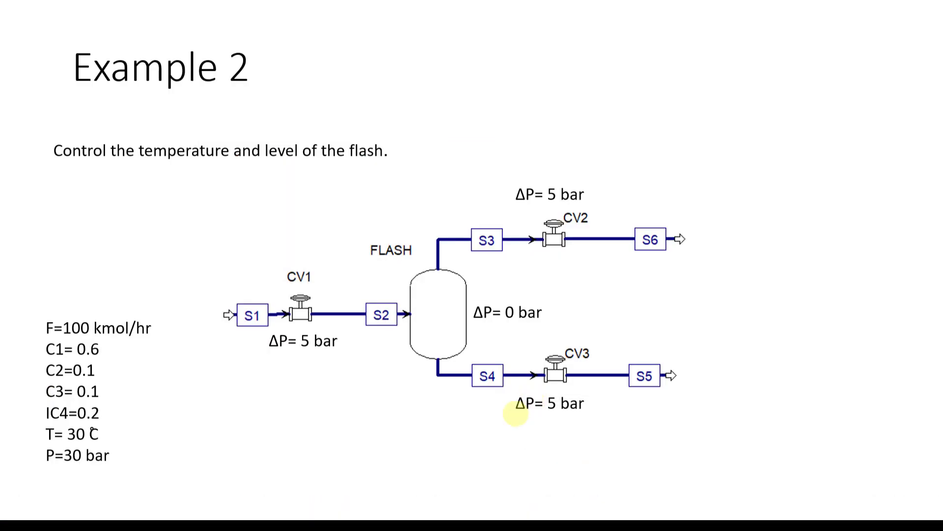
left_click(516, 415)
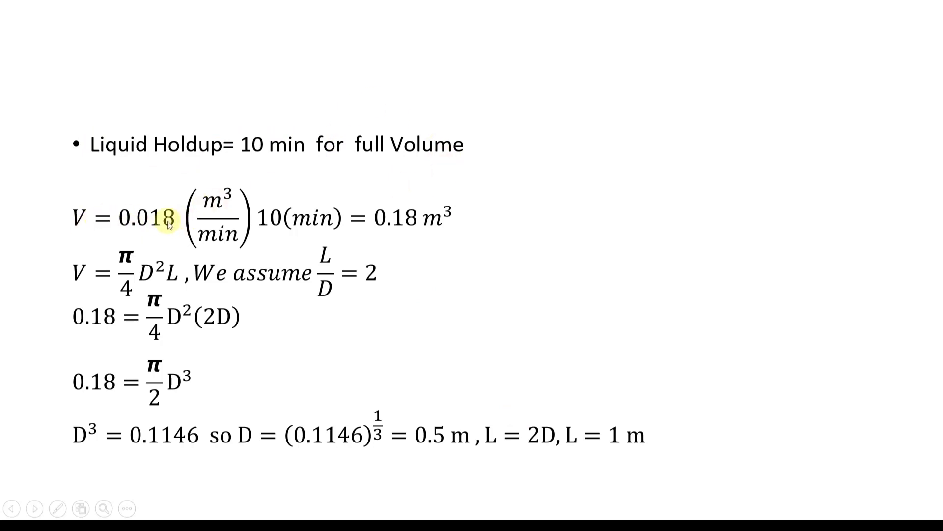
key("super")
left_click(589, 509)
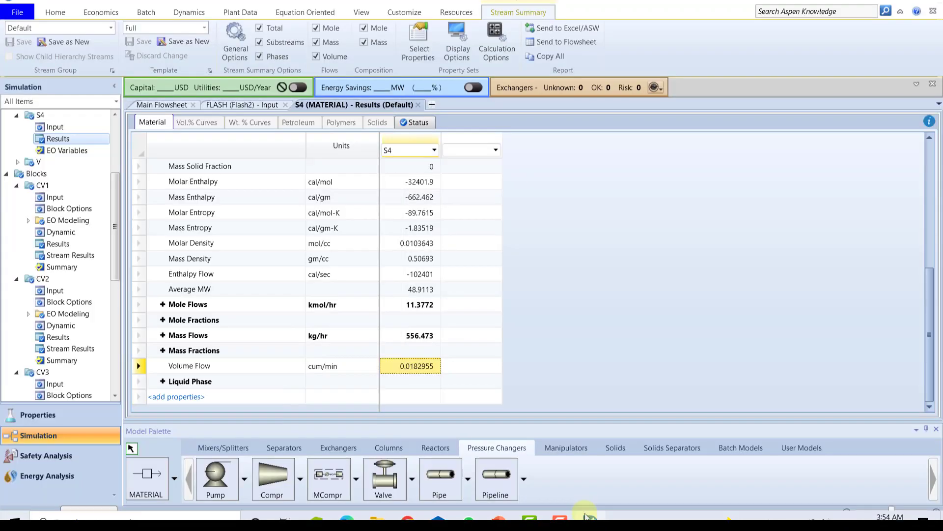
key("super")
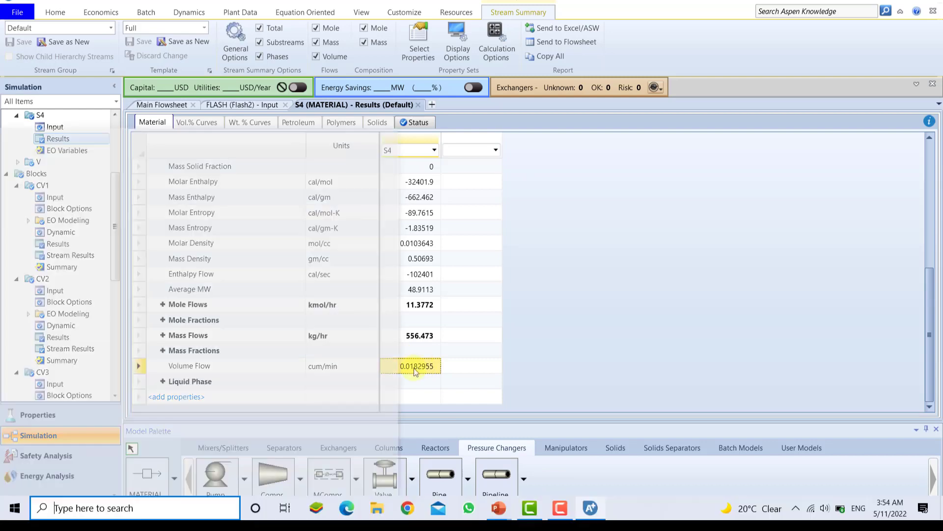
mouse_move(499, 508)
left_click(545, 457)
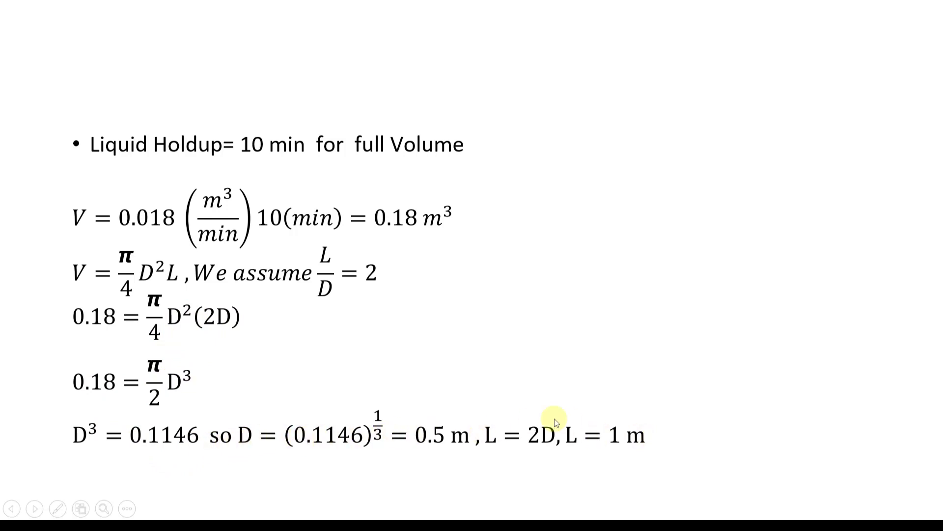
key("super")
key("alt+Tab")
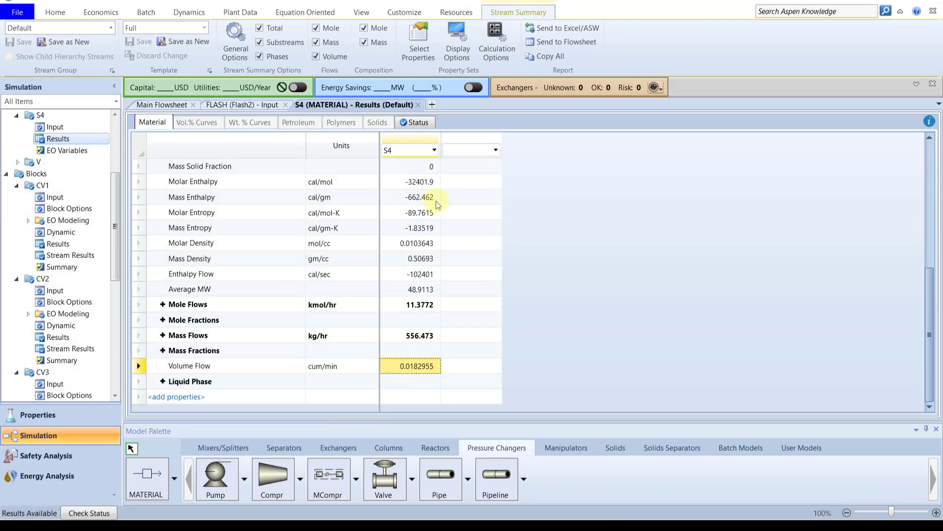
- Close the S4 results and turn on Dynamic Mode for the simulation
left_click(418, 104)
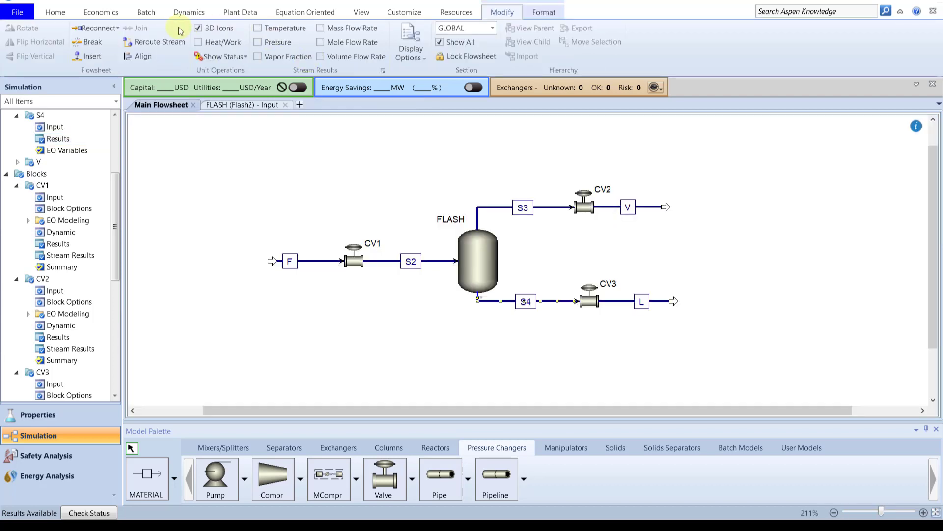
left_click(188, 12)
left_click(20, 42)
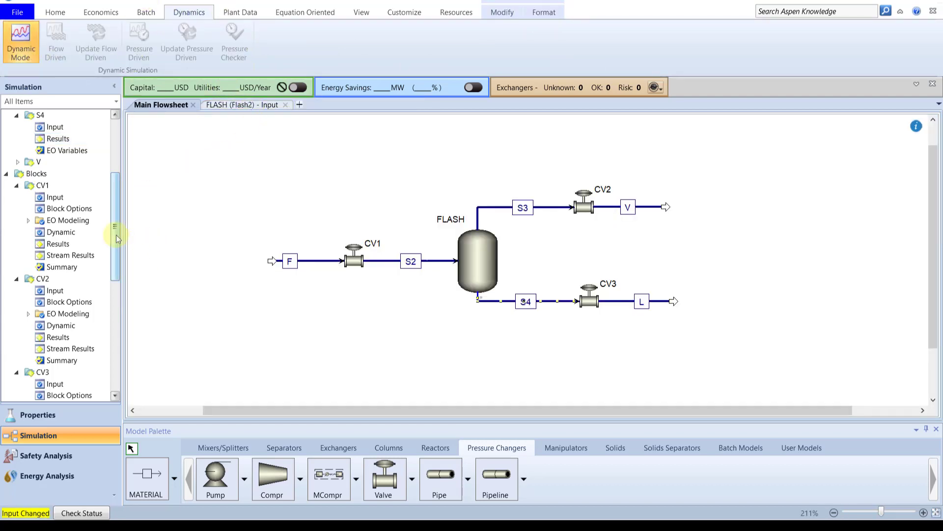
- In the FLASH block's dynamic specifications, choose a Vertical vessel with a length of 1 meter and a diameter of 0.5 meter
left_click_drag(117, 238, 116, 316)
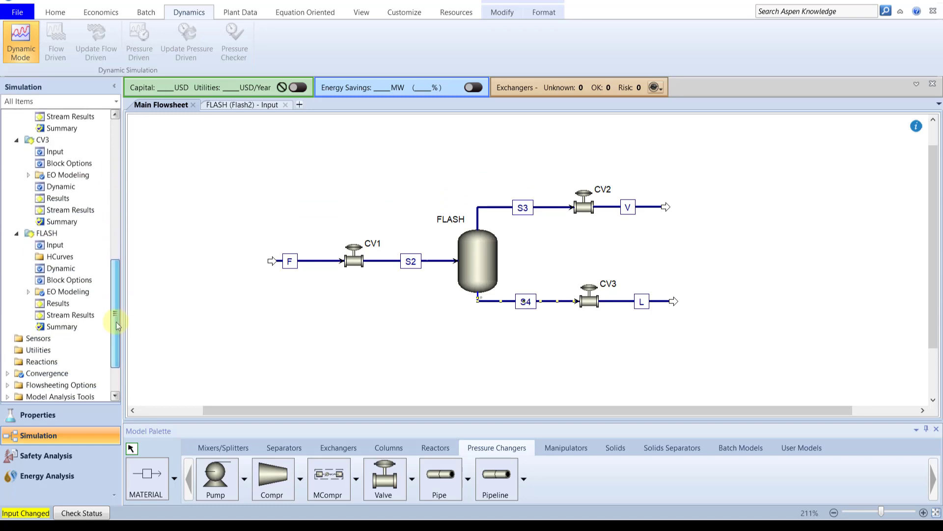
left_click(58, 273)
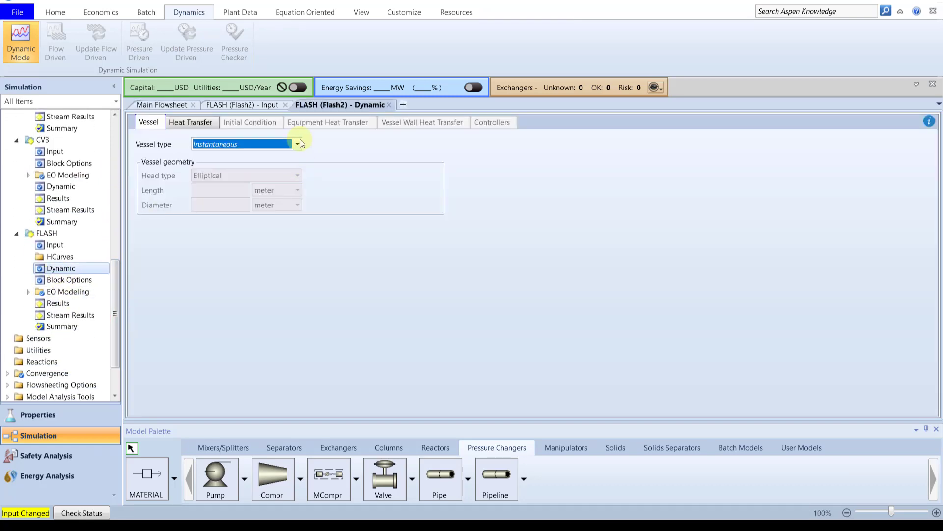
left_click(298, 143)
left_click(243, 181)
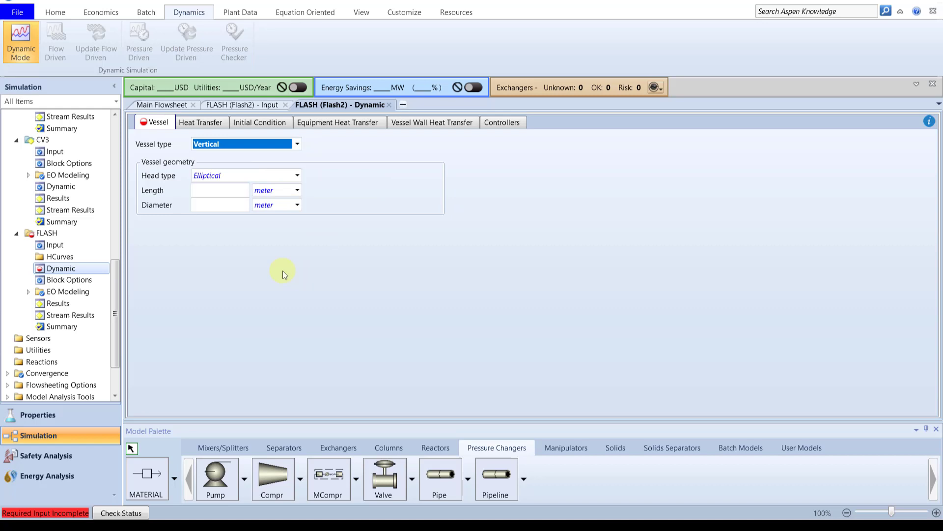
left_click(239, 193)
left_click(233, 202)
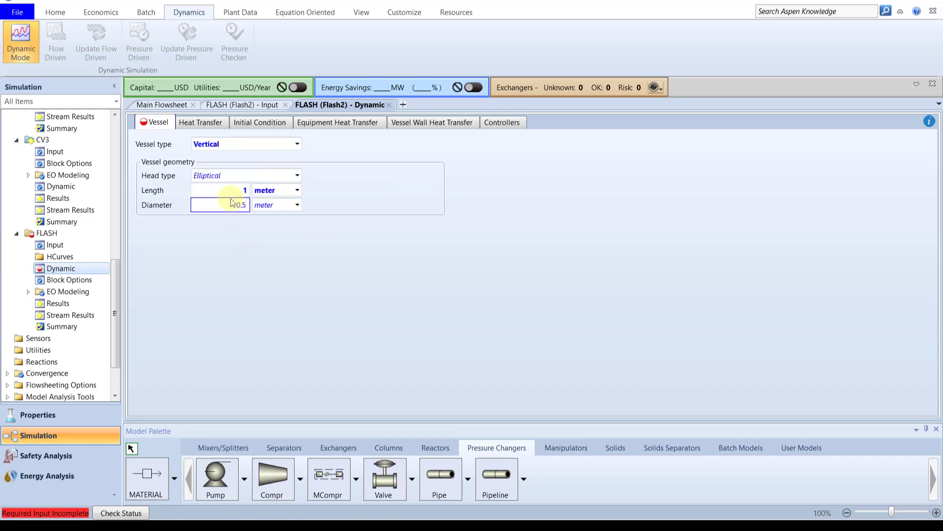
left_click(261, 239)
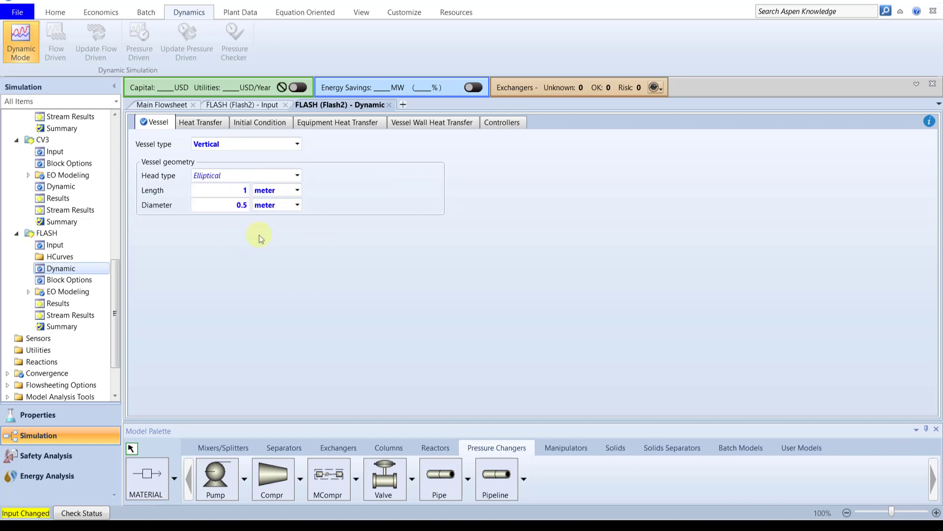
- Review the FLASH block's dynamic controller options and initial liquid volume fraction, and rerun the simulation
left_click(436, 123)
left_click(502, 122)
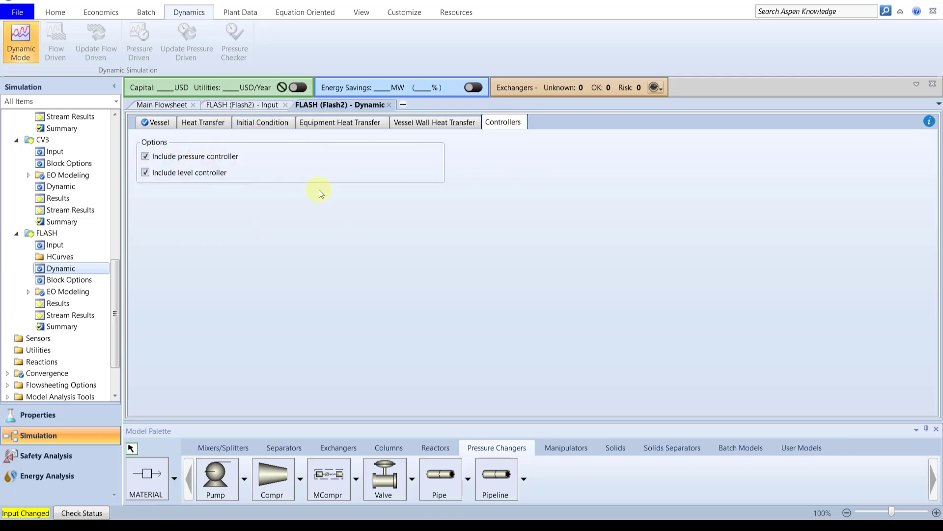
left_click(264, 125)
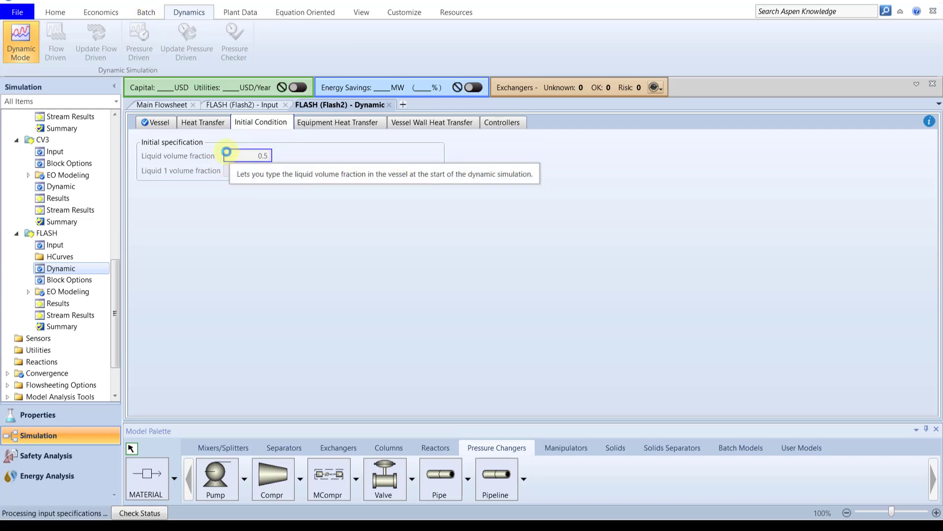
- Run the Pressure Checker on the flowsheet and export it as a pressure-driven Aspen Plus Dynamics file named example2
left_click(234, 38)
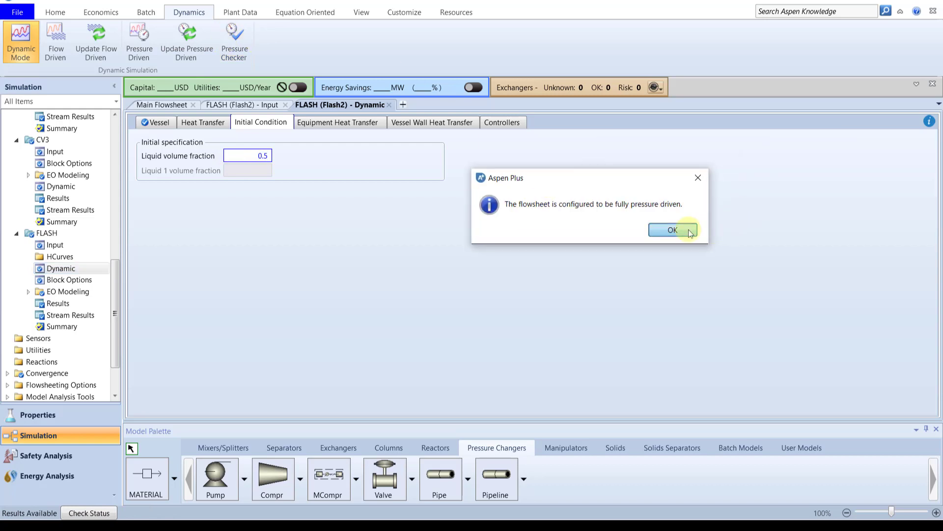
left_click(682, 230)
left_click(139, 42)
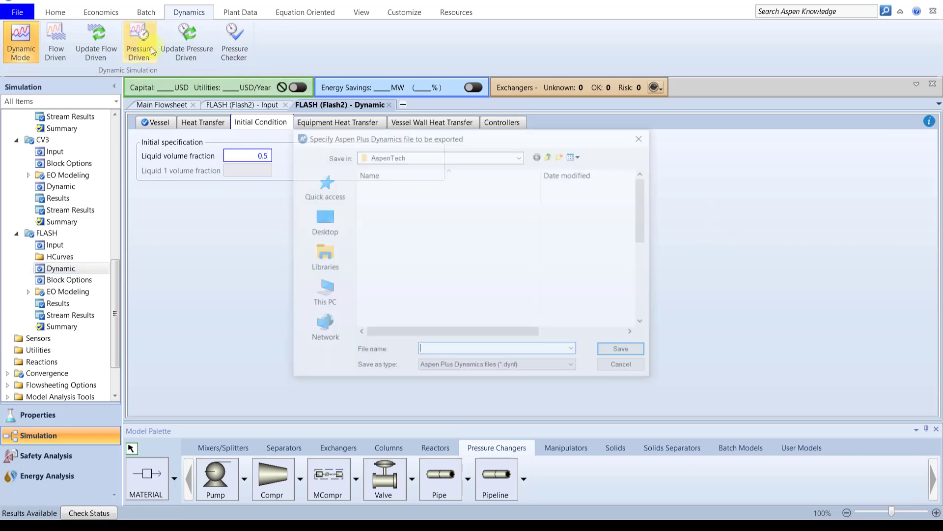
type("exa")
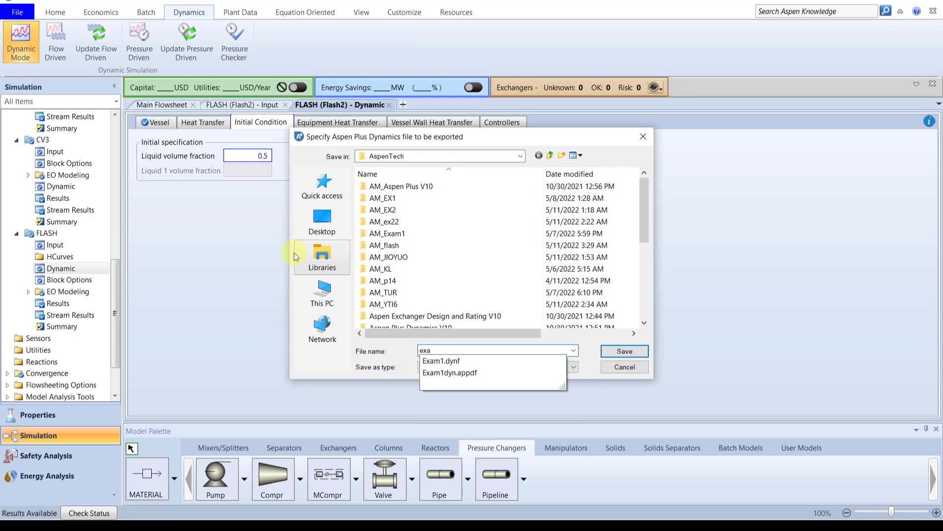
type("mple2")
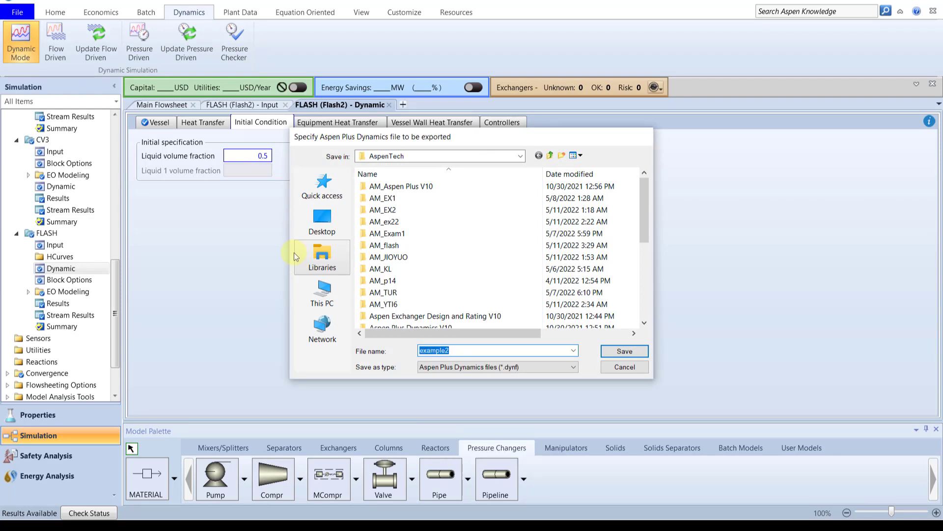
key("Return")
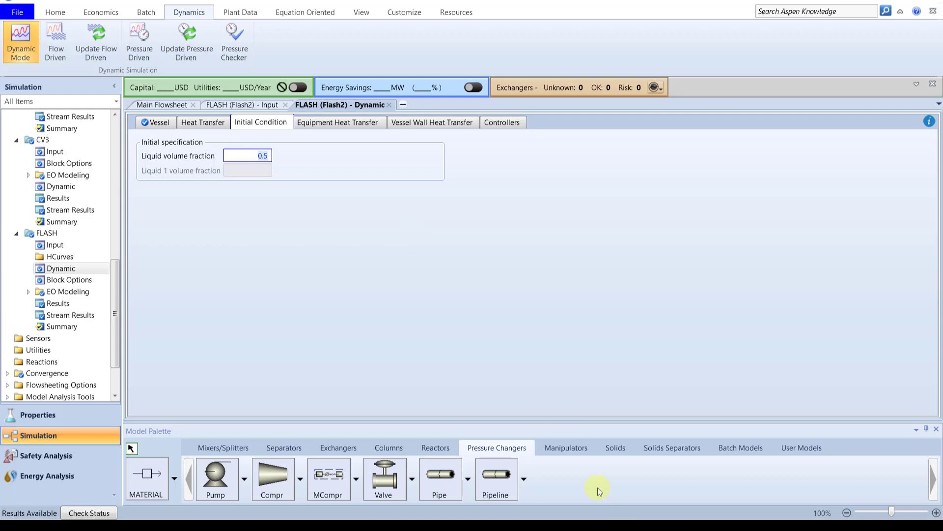
- Switch to Aspen Plus Dynamics, where the exported example2 flowsheet is open
key("super")
left_click(611, 353)
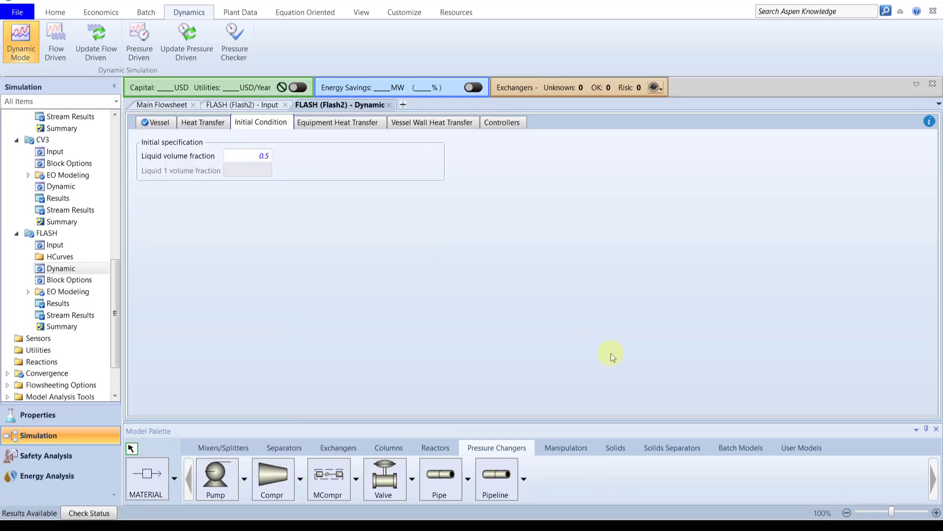
key("super")
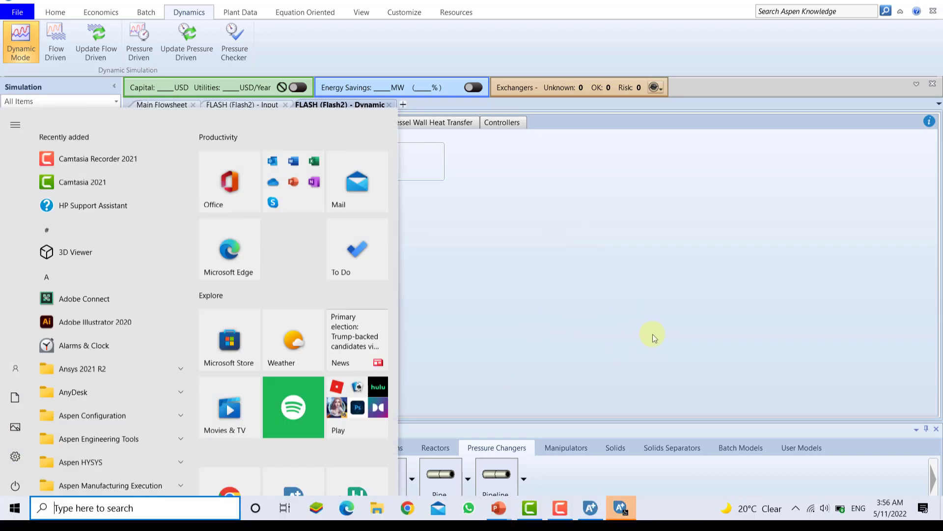
left_click(622, 508)
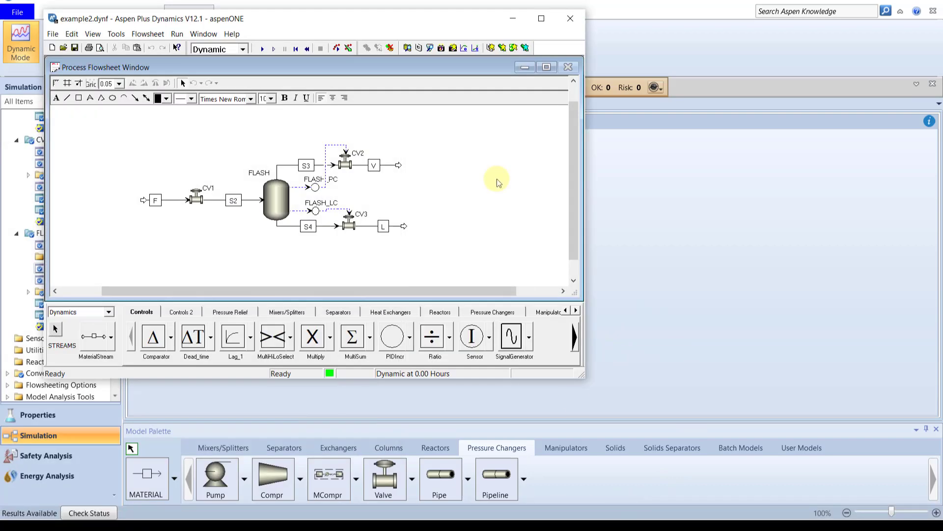
- Maximize the window, and move the FLASH_PC controller above the flash vessel and FLASH_LC slightly higher beside it
left_click(541, 19)
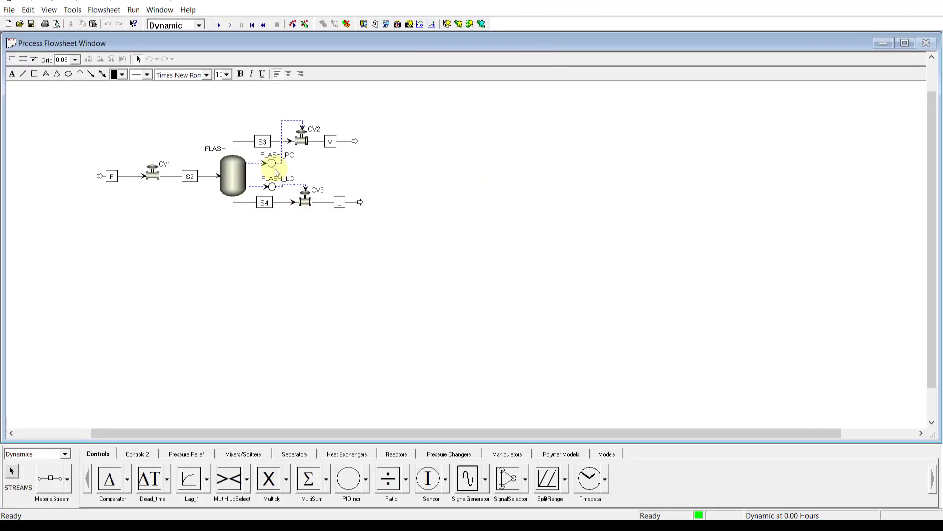
left_click_drag(275, 168, 237, 111)
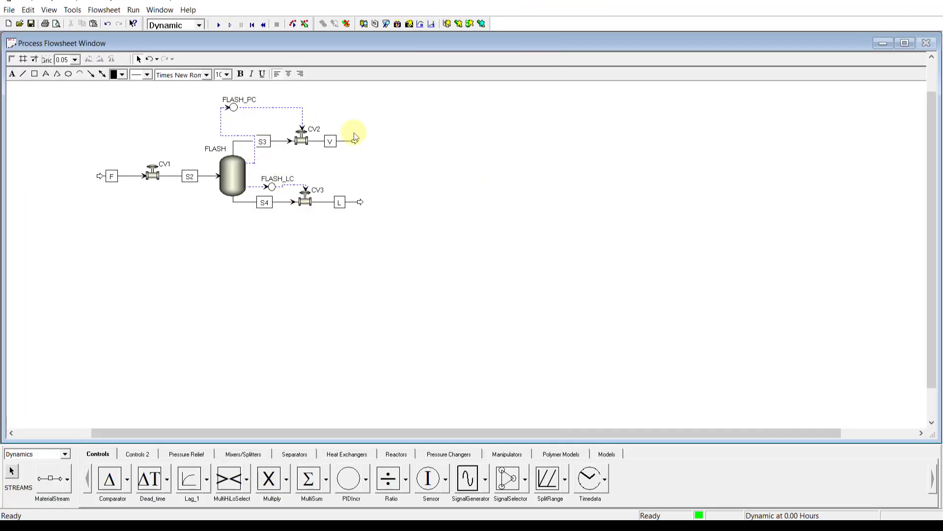
left_click_drag(271, 182, 272, 176)
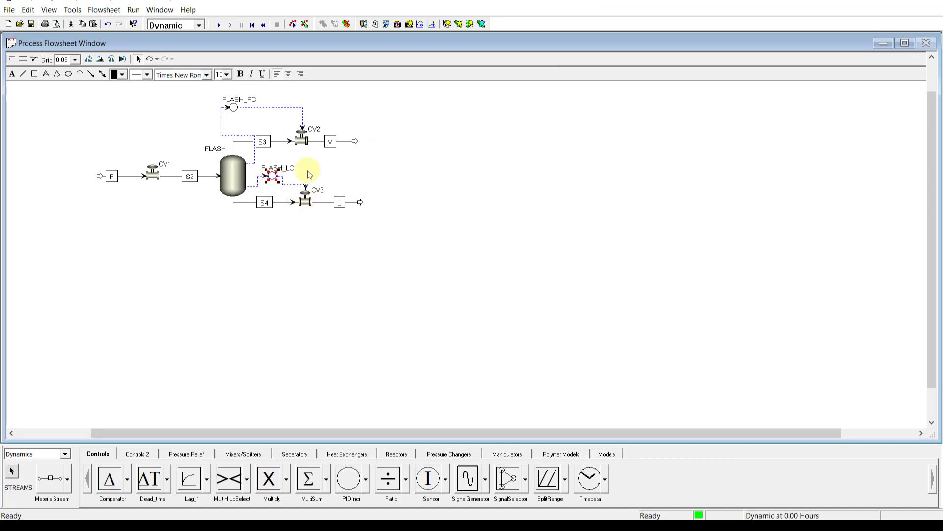
- Set the run mode to Initialization, run the dynamic simulation and dismiss the completion message
left_click(199, 25)
left_click(204, 37)
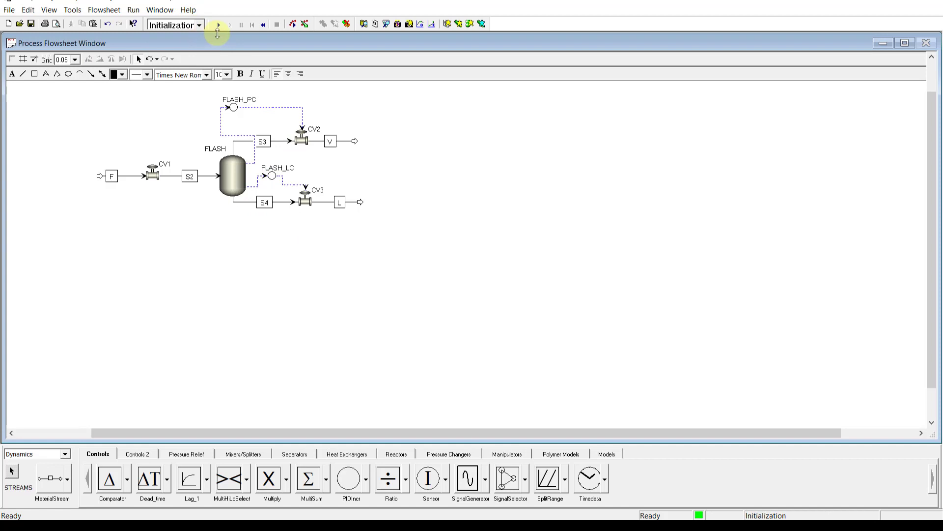
left_click(219, 25)
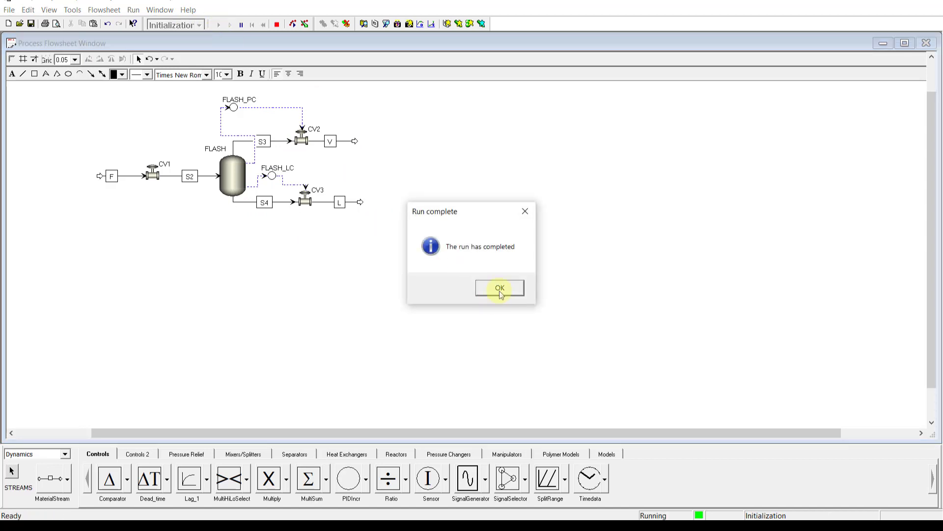
left_click(498, 289)
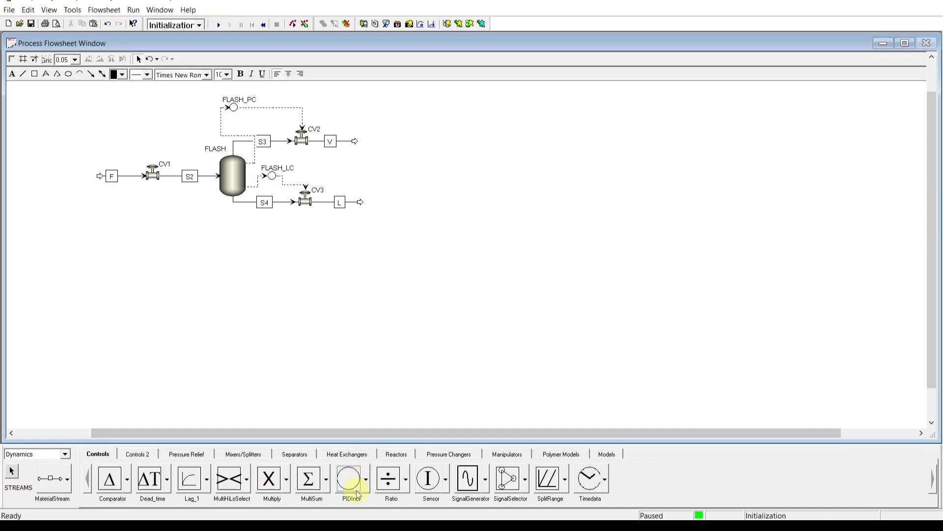
- Place a PIDIncr controller just below valve CV1 and rename the block FC
left_click(348, 478)
left_click(136, 200)
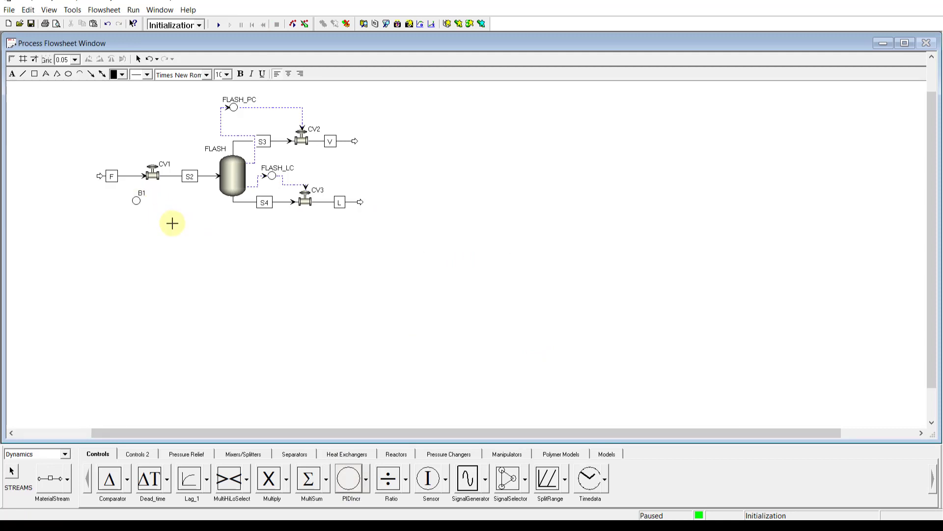
double_click(142, 194)
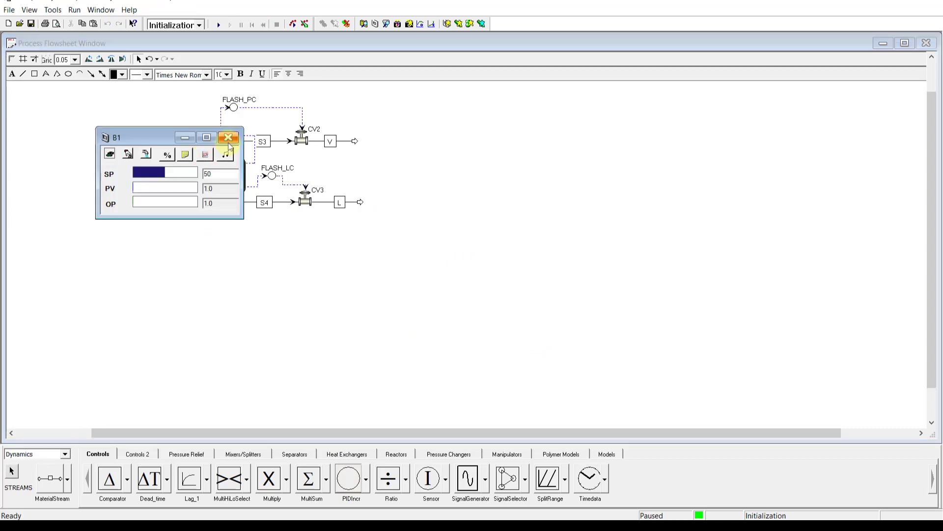
left_click(232, 132)
right_click(138, 204)
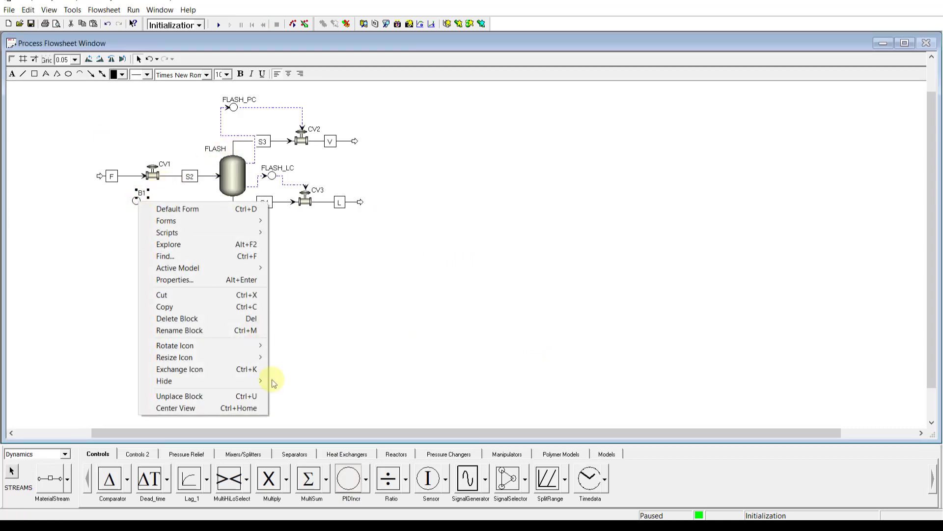
left_click(216, 330)
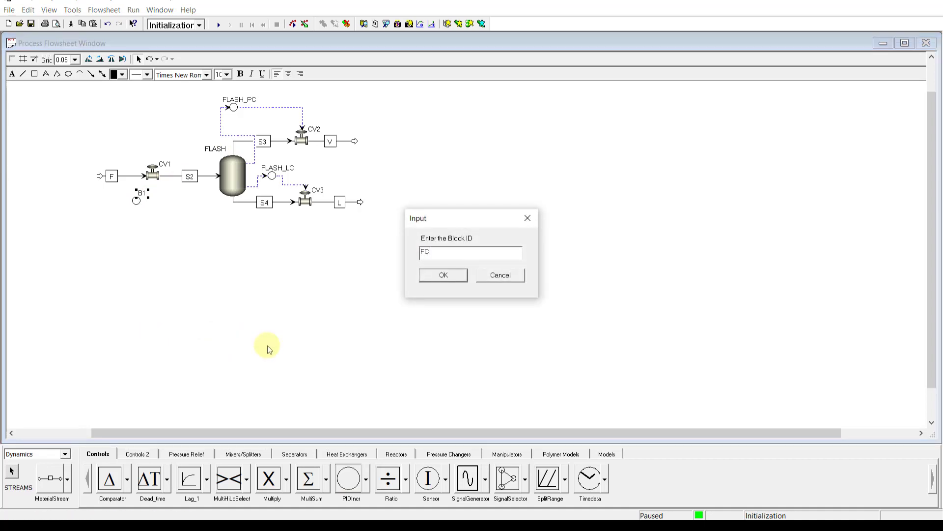
type("FC")
key("Return")
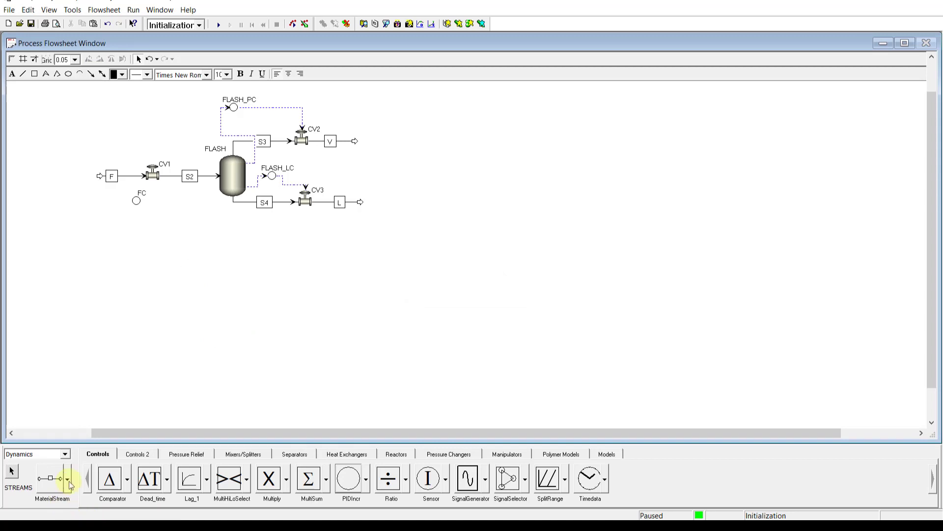
- Connect a control signal from stream F's total mole flow to FC's process variable (FC.PV)
left_click(70, 485)
left_click(144, 397)
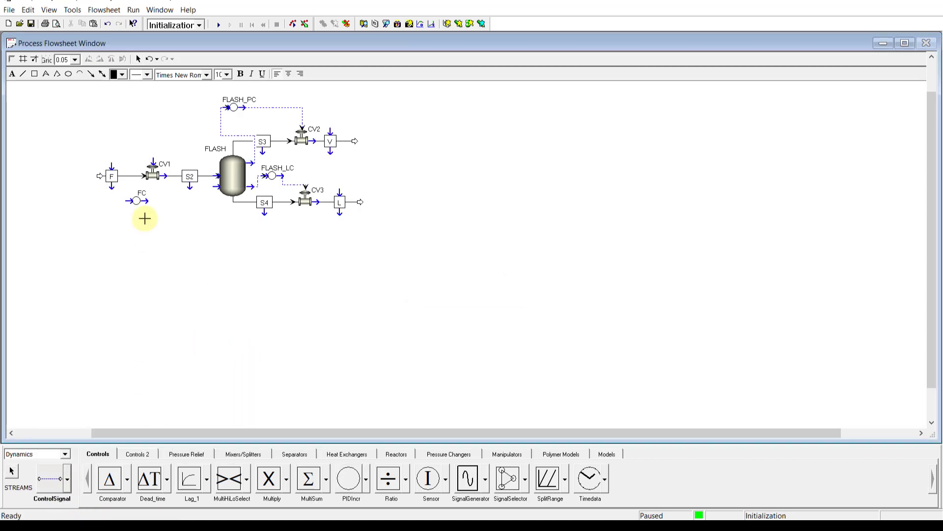
left_click(113, 188)
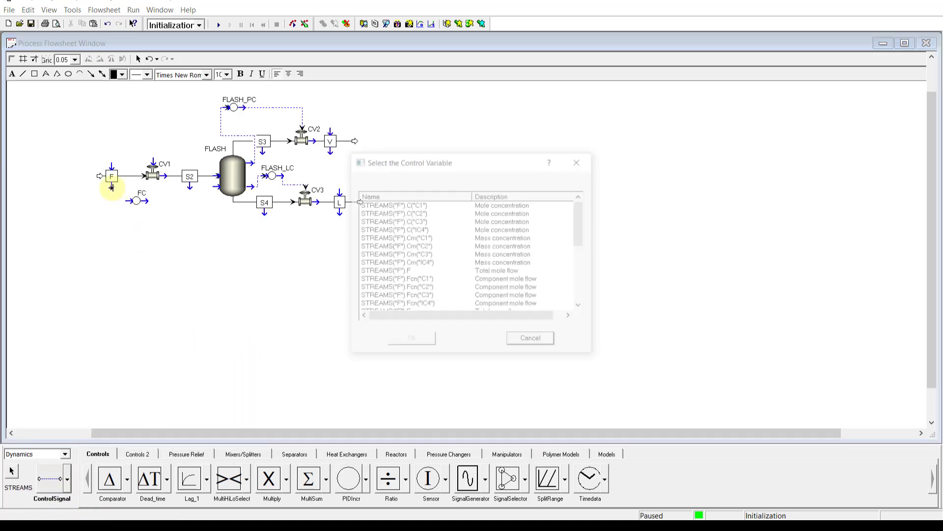
left_click(402, 271)
left_click(421, 339)
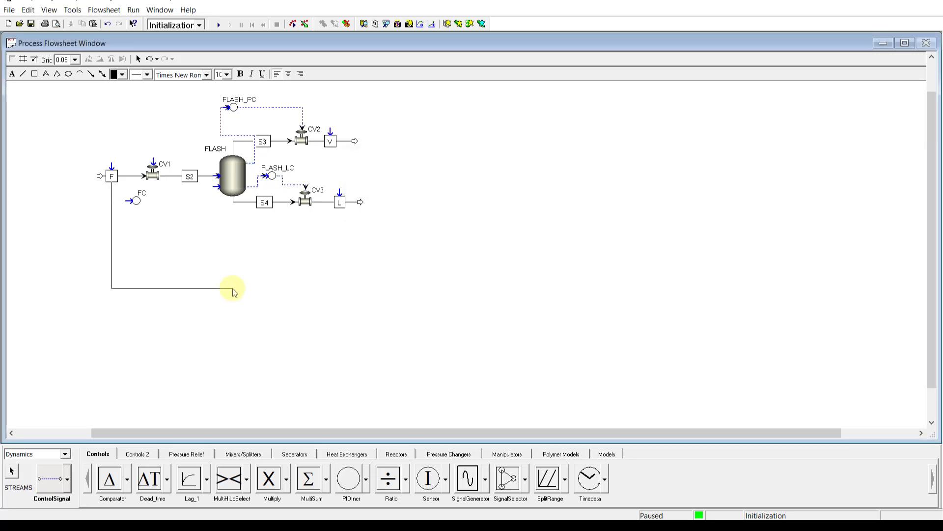
left_click(129, 201)
left_click(375, 206)
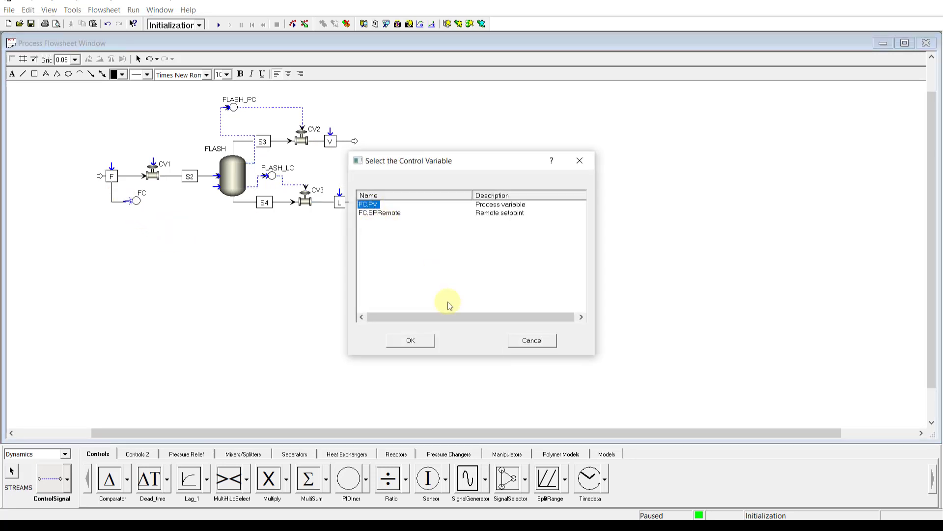
left_click(427, 340)
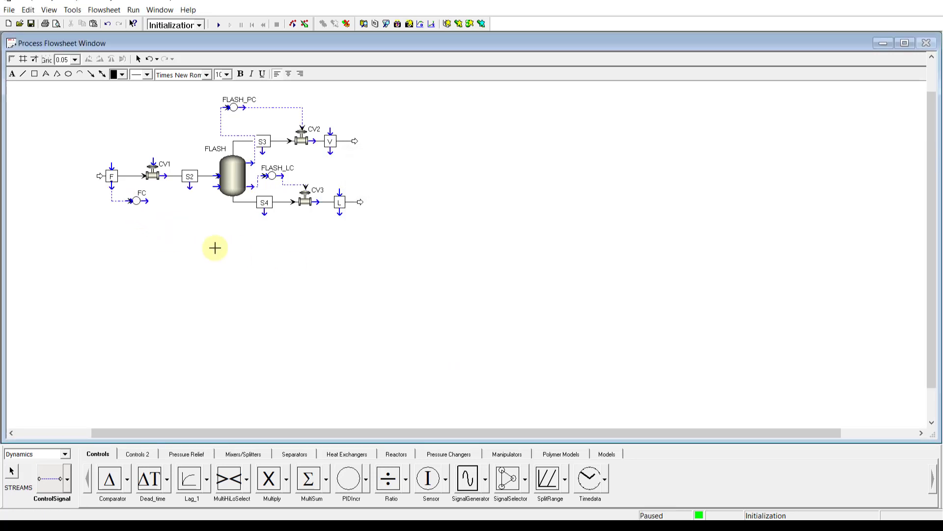
- Connect the FC controller's output signal to the control input of valve CV1
left_click(147, 200)
left_click(411, 340)
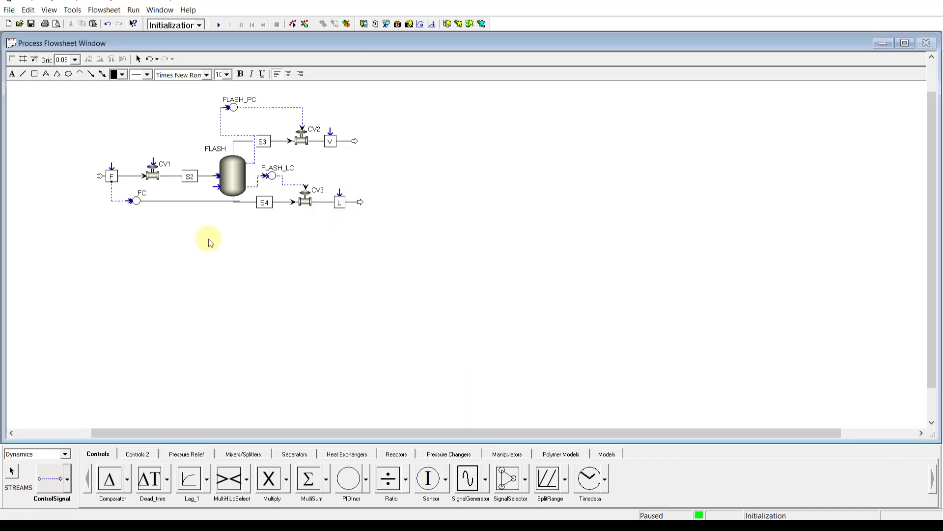
left_click(154, 160)
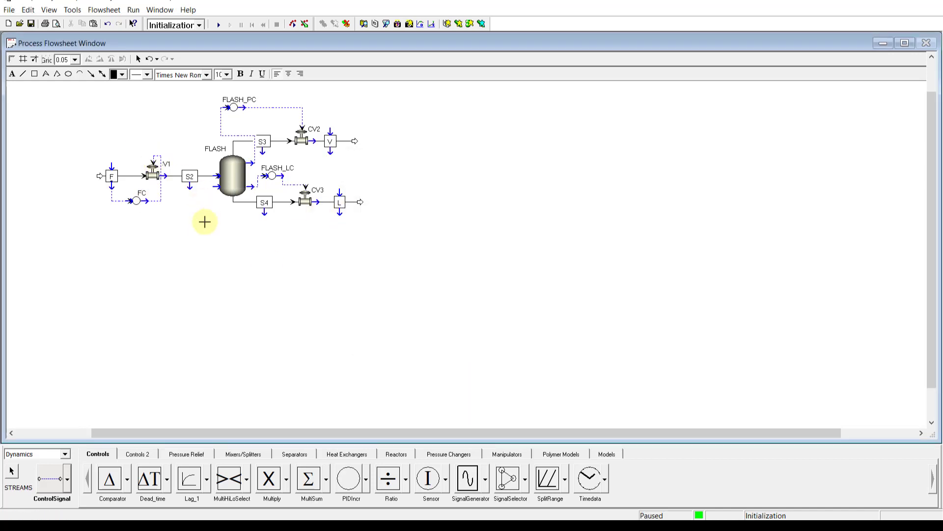
- Tidy the flowsheet by moving the CV1 label and feed stream F further left and straightening the feed and FLASH_PC lines
left_click_drag(165, 164, 71, 172)
left_click(102, 206)
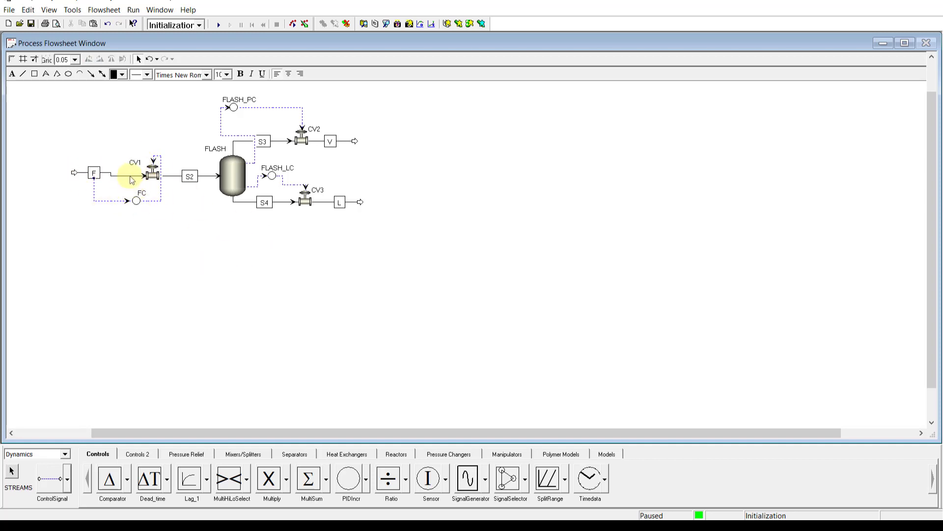
left_click(117, 249)
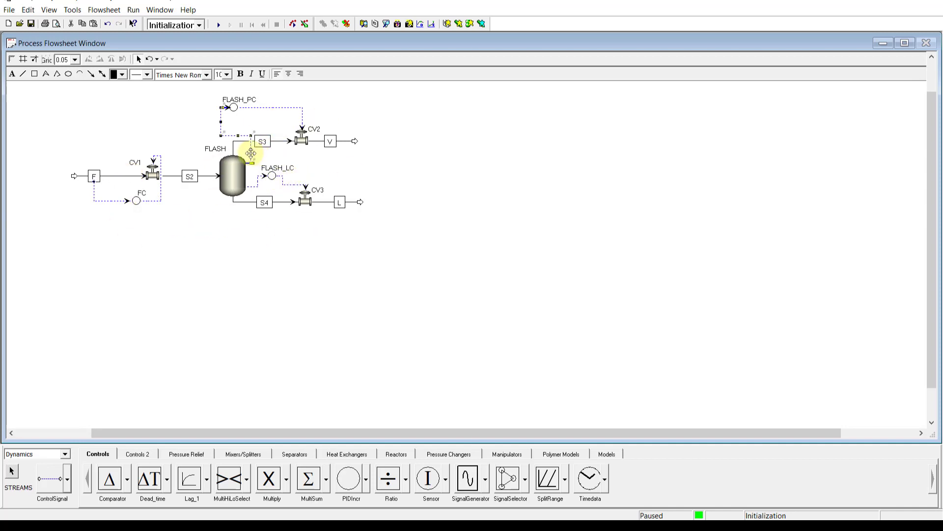
left_click(388, 155)
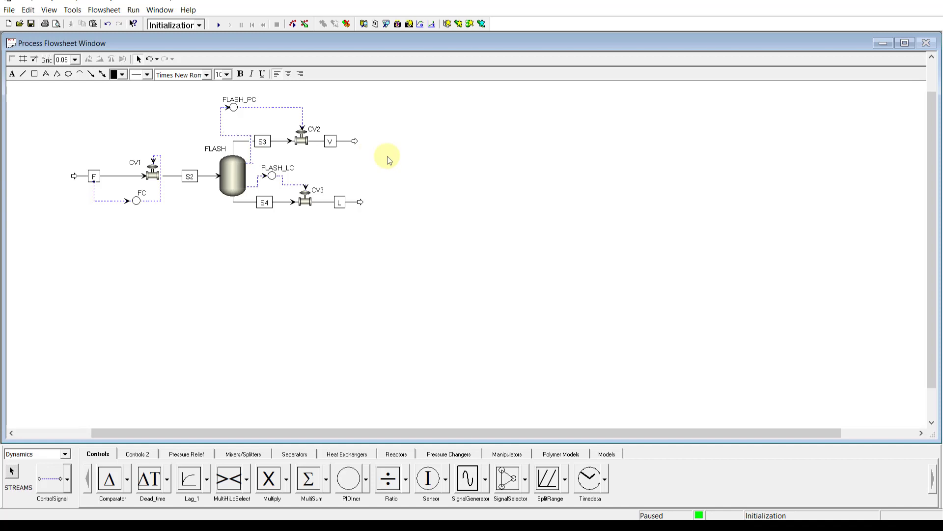
- Initialize FC's values in its configuration with reverse action, close the configuration, and place the FC faceplate below the flowsheet
double_click(136, 201)
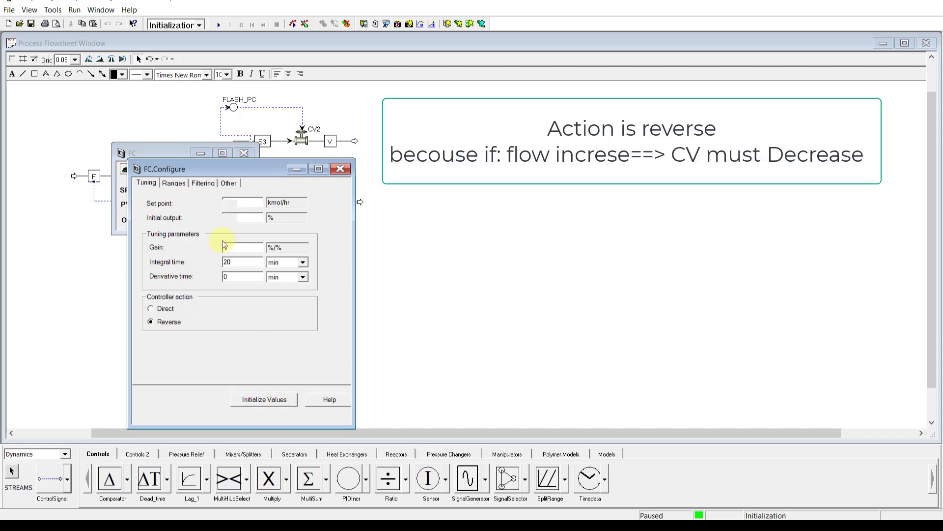
left_click_drag(265, 176, 448, 179)
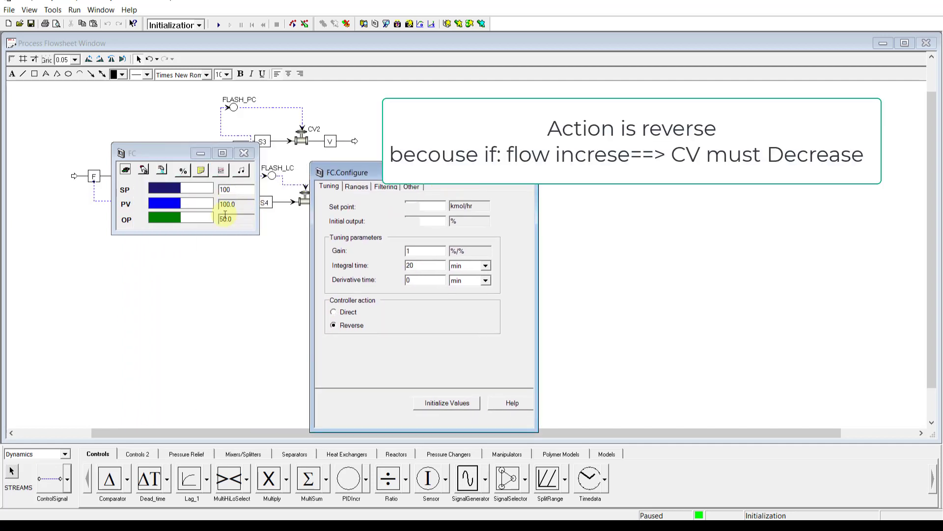
left_click(189, 153)
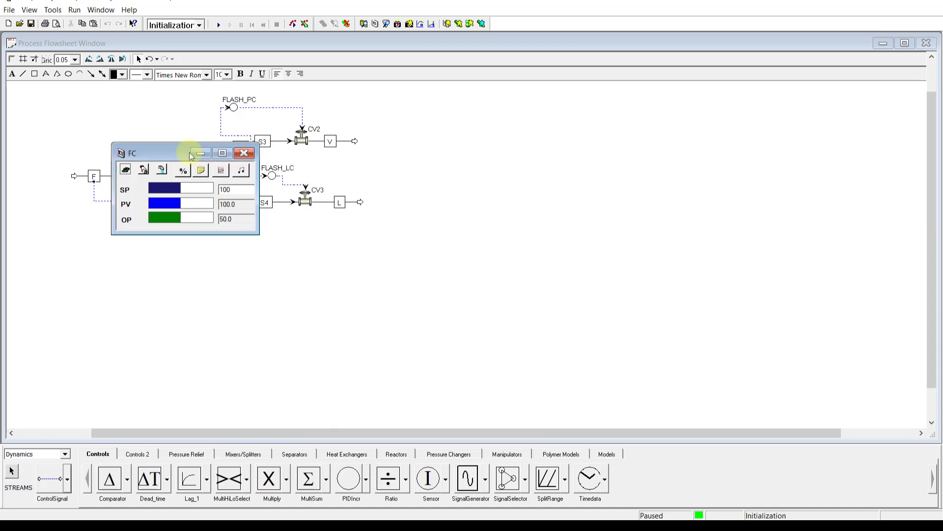
left_click_drag(190, 152, 304, 242)
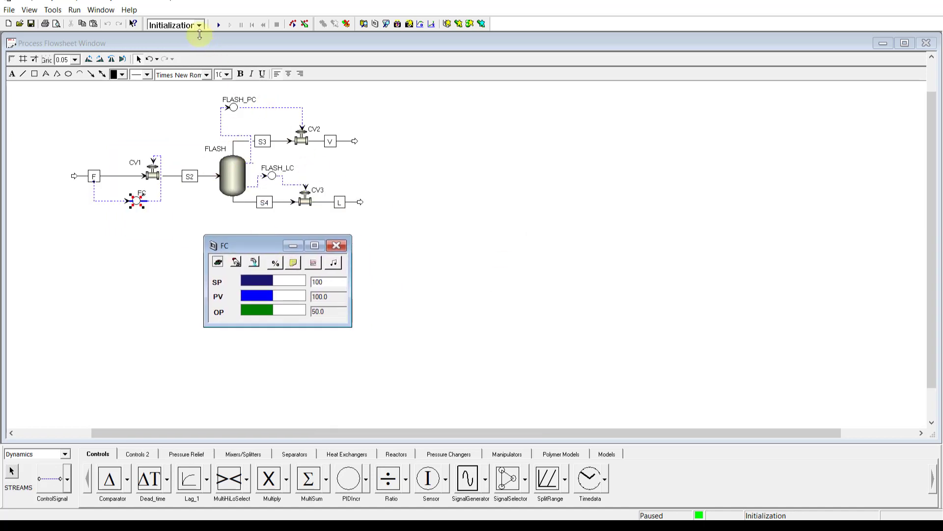
- Set the run mode to Dynamic and enter a shorter communication interval in the run options
left_click(199, 32)
left_click(199, 27)
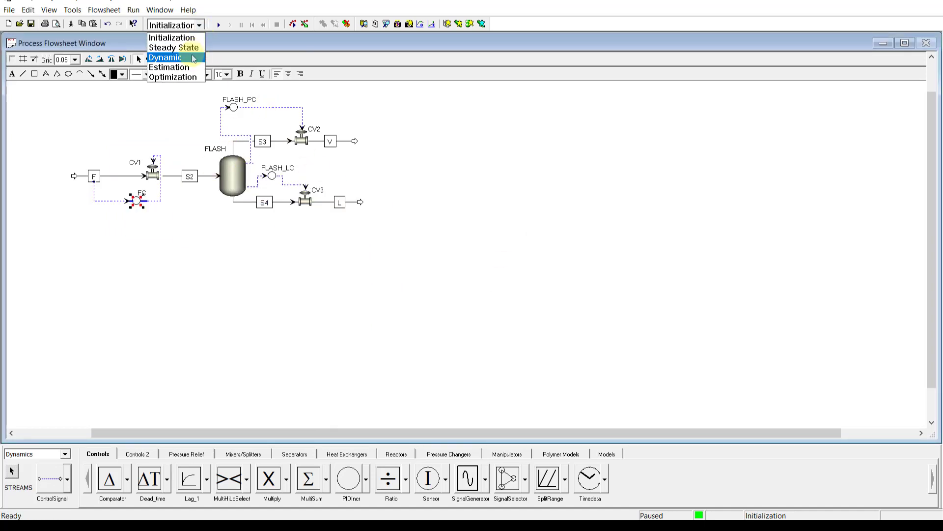
left_click(178, 52)
left_click(134, 10)
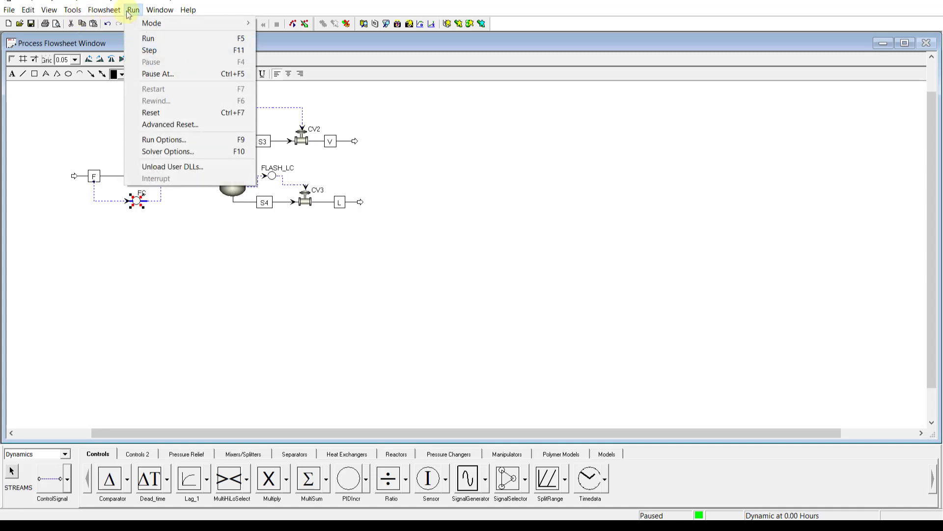
left_click(177, 142)
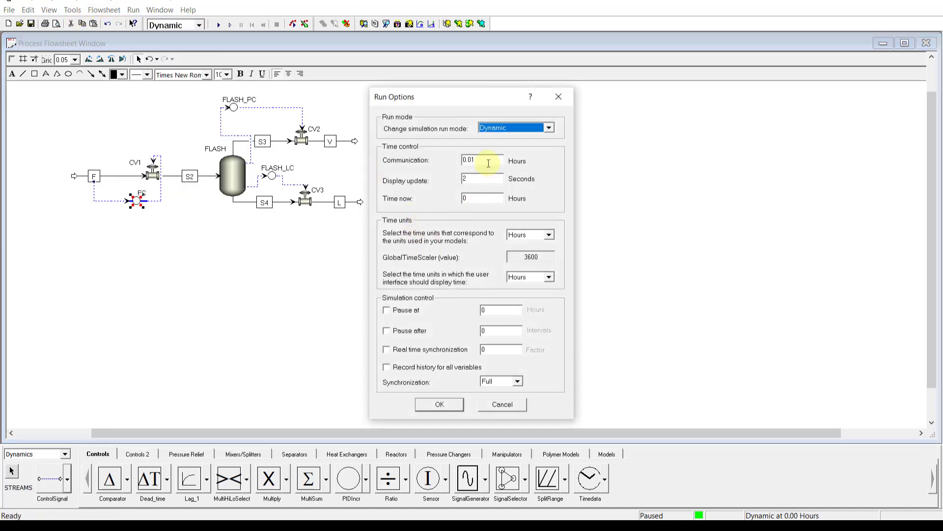
left_click_drag(488, 163, 447, 162)
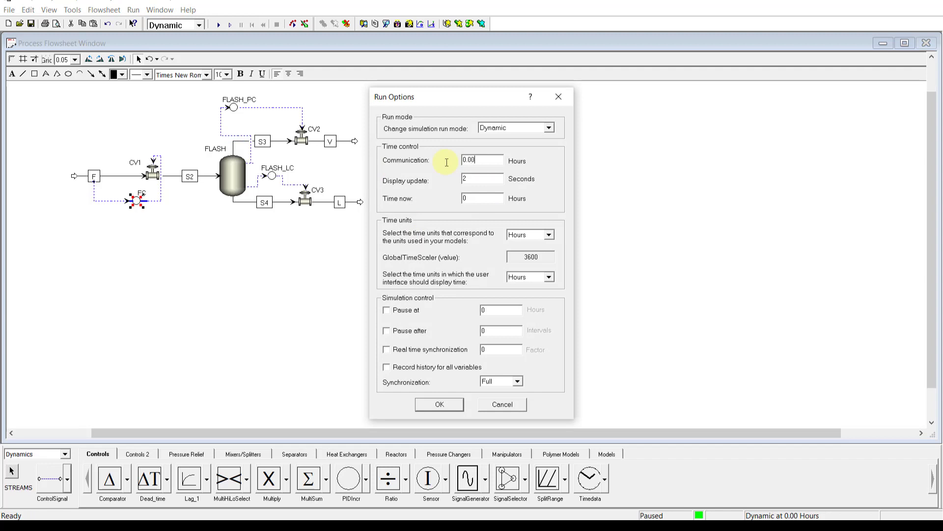
key("Return")
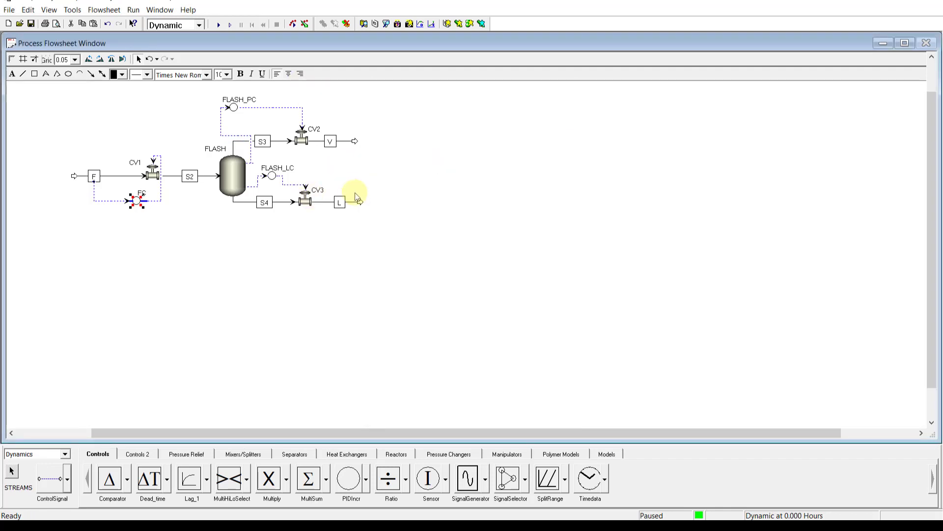
- Move the flowsheet window lower in the workspace and place the FC faceplate in the free area above it
left_click_drag(376, 43, 400, 295)
left_click_drag(270, 246, 183, 118)
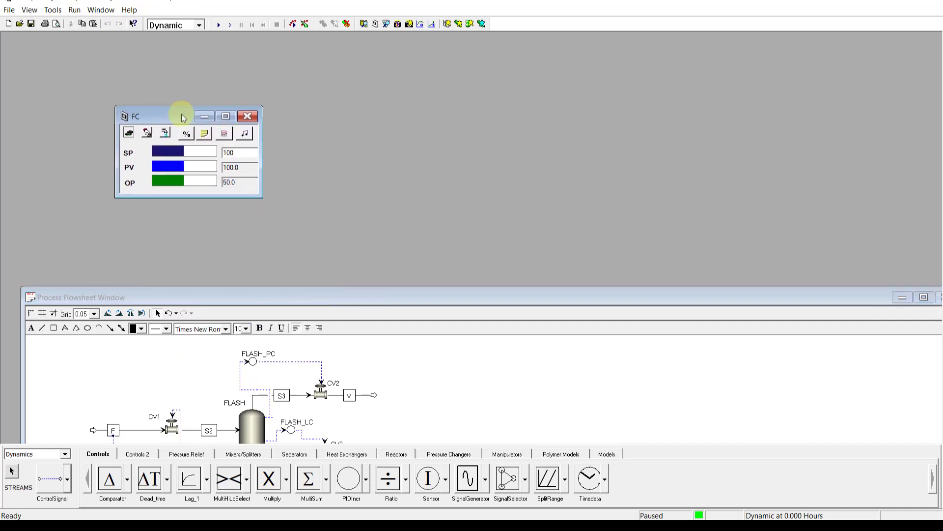
left_click_drag(351, 298, 331, 229)
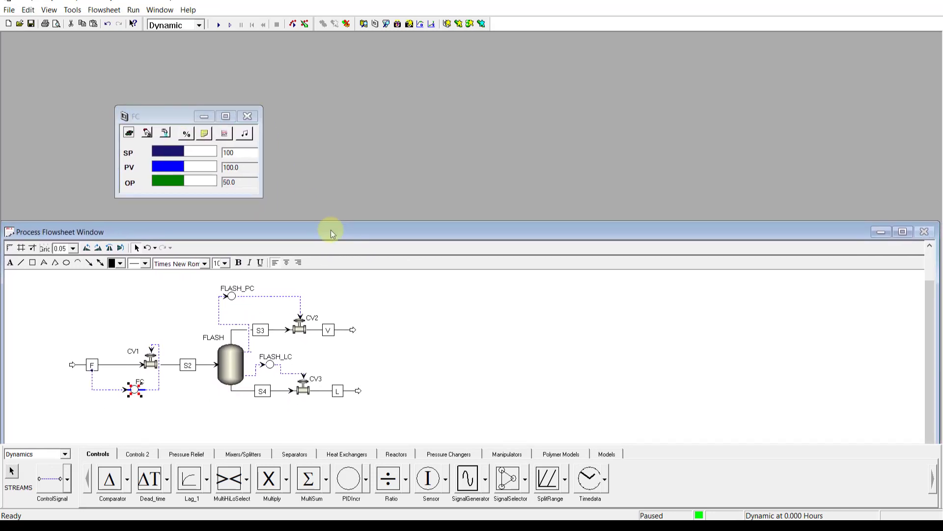
- Open the FLASH_PC and FLASH_LC faceplates and line them up in a row beside the FC faceplate
double_click(231, 297)
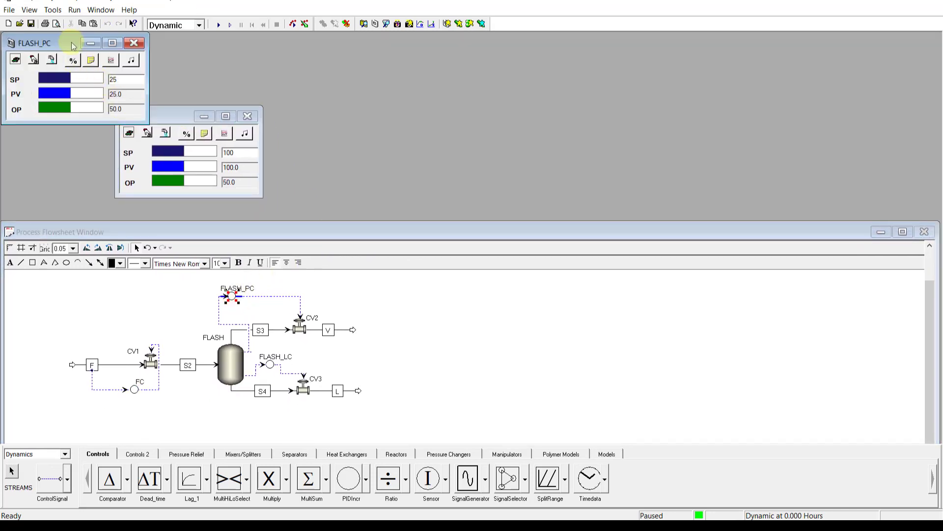
left_click_drag(72, 47, 356, 120)
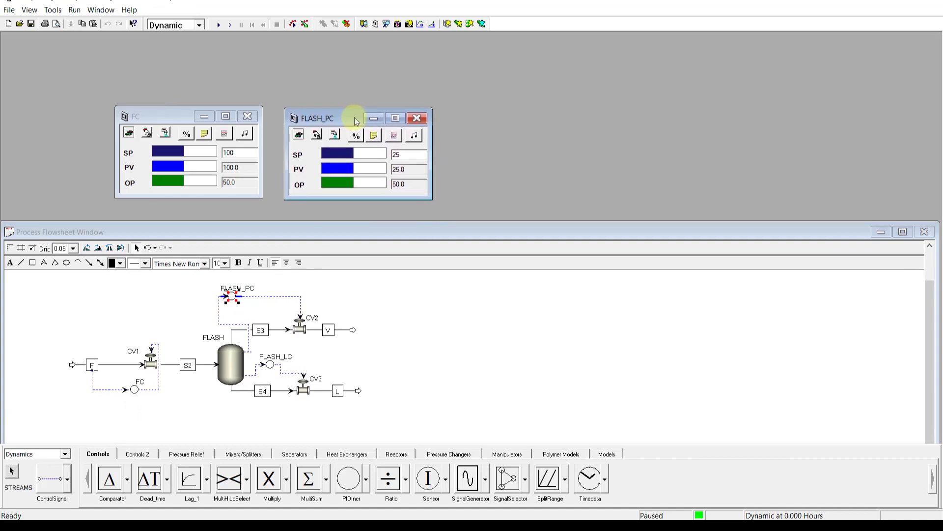
left_click(273, 366)
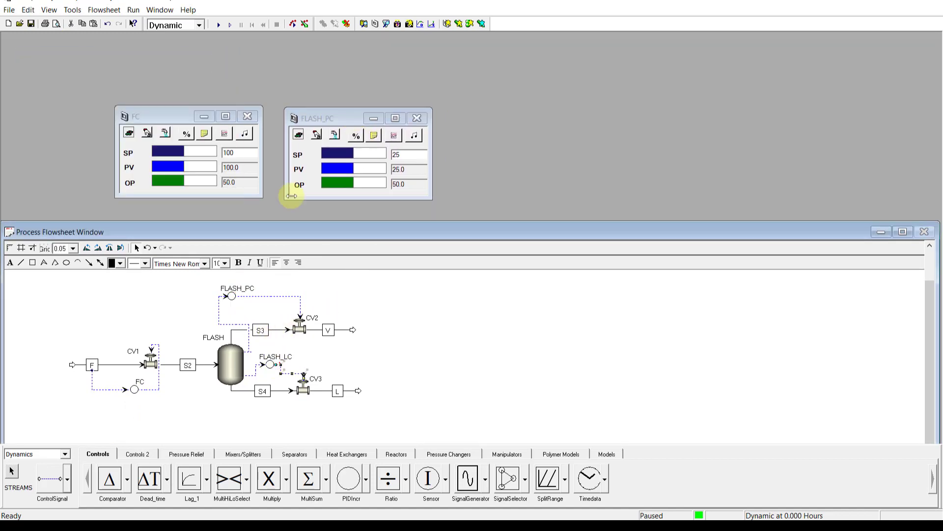
double_click(270, 368)
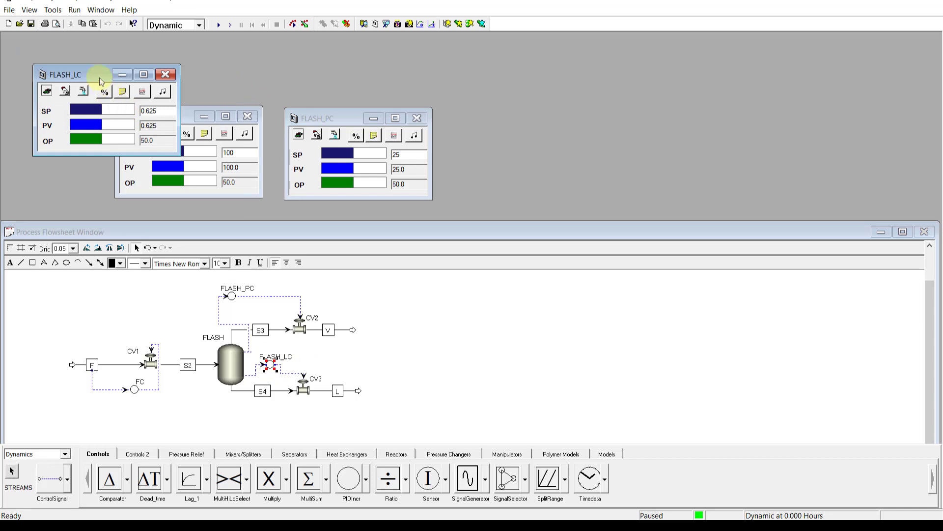
left_click_drag(99, 76, 525, 125)
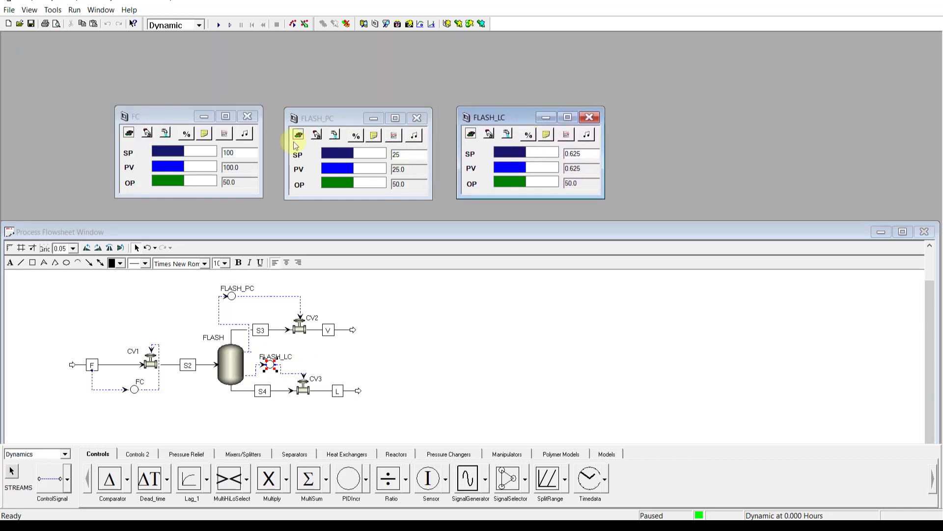
- Start the dynamic run with FC's set point changed to 110 kmol/hr, and show FC's results plot below the faceplates
left_click(219, 25)
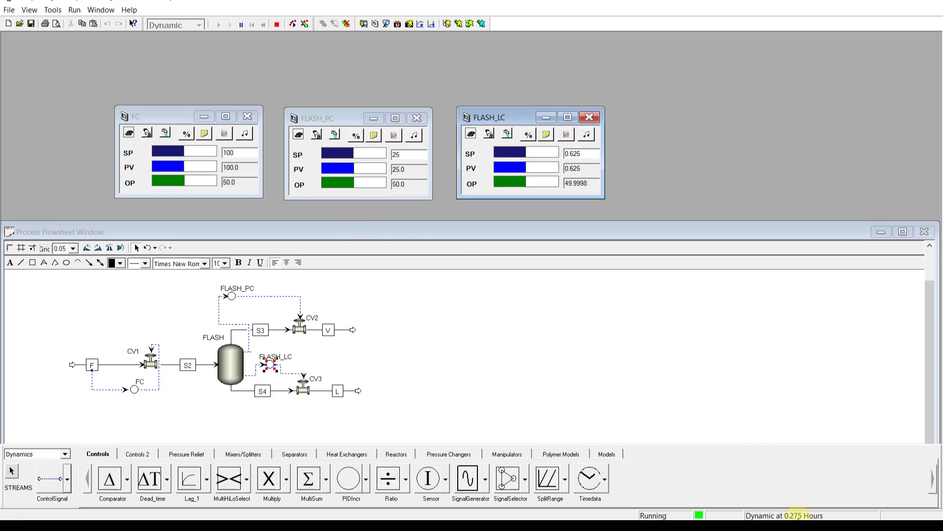
left_click(242, 153)
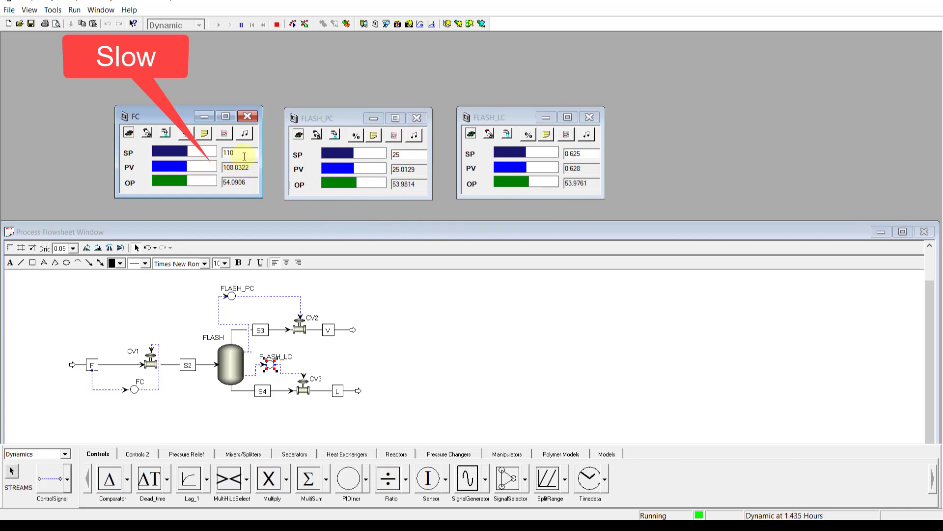
left_click(229, 140)
left_click_drag(173, 88, 497, 257)
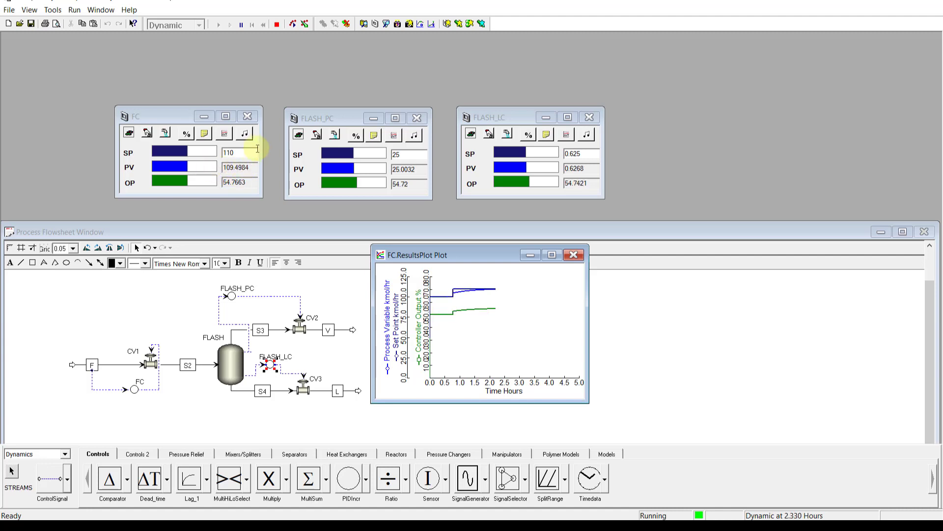
- Start a closed-loop ATV tuning test on the FC controller, with its tuning form and results plot placed side by side
left_click(245, 134)
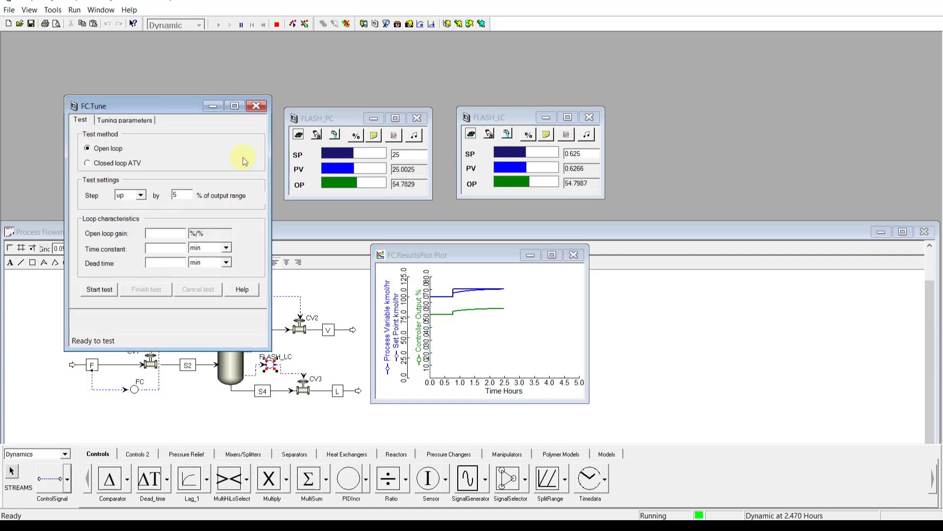
left_click_drag(184, 101, 279, 164)
left_click_drag(404, 183, 541, 190)
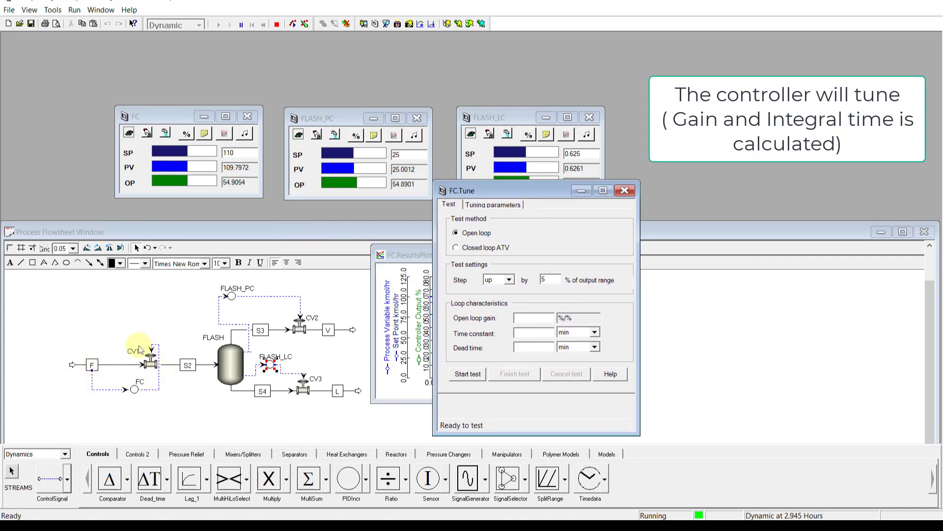
left_click(243, 454)
left_click(475, 247)
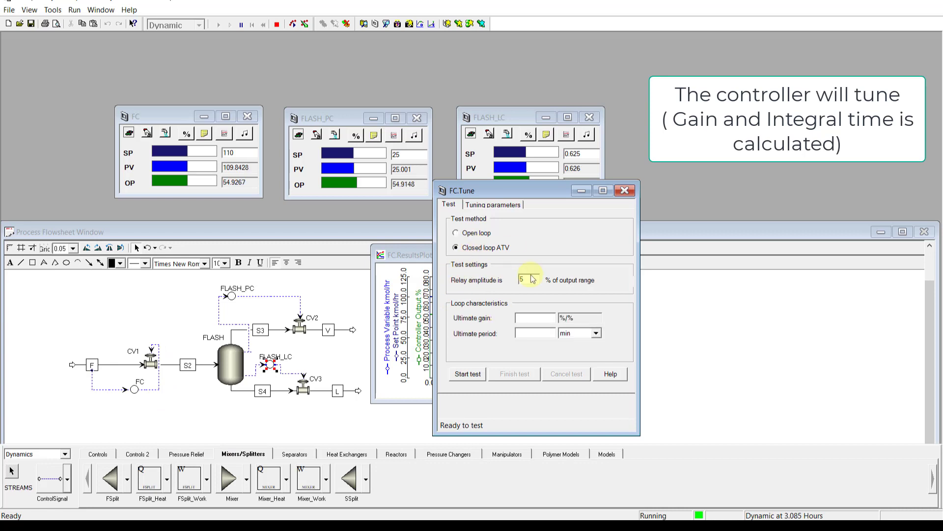
left_click_drag(425, 244, 212, 184)
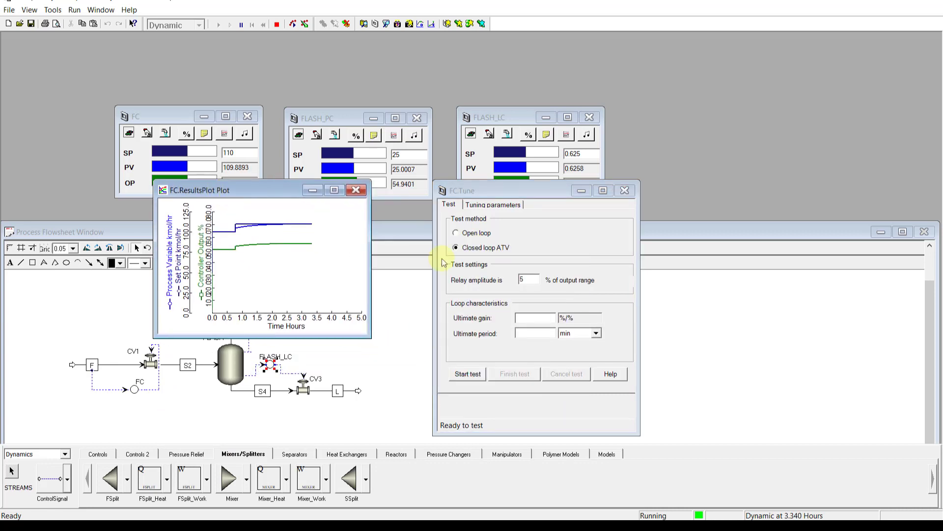
left_click(467, 374)
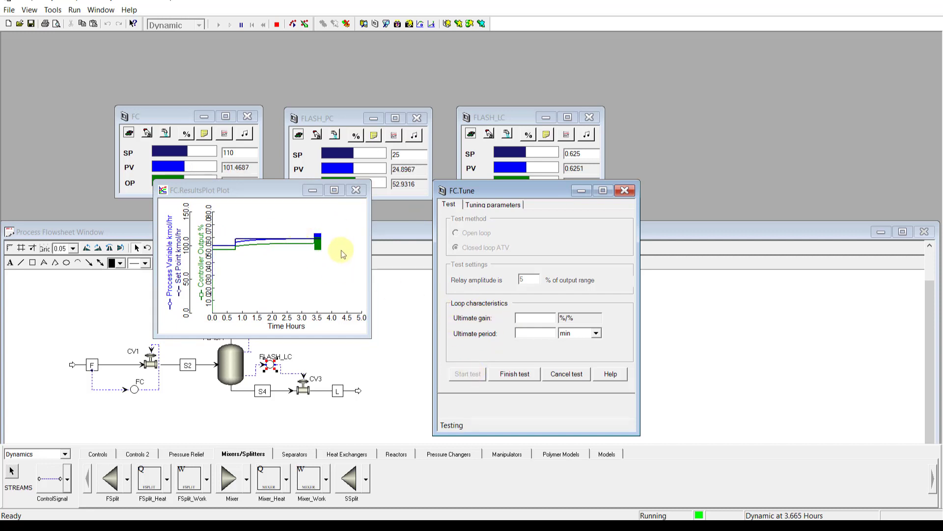
- Inspect FC's test response in the enlarged results plot, restore the plot and finish the closed-loop test
left_click(334, 190)
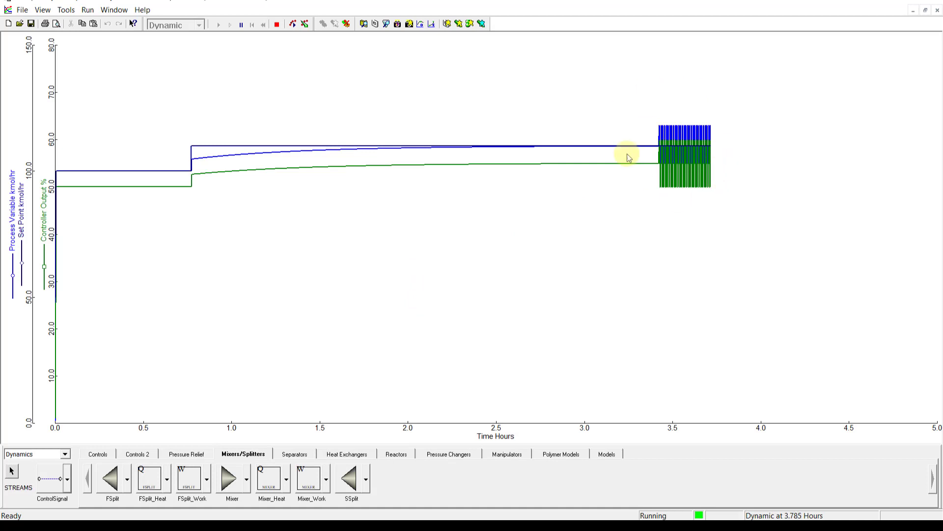
left_click(925, 11)
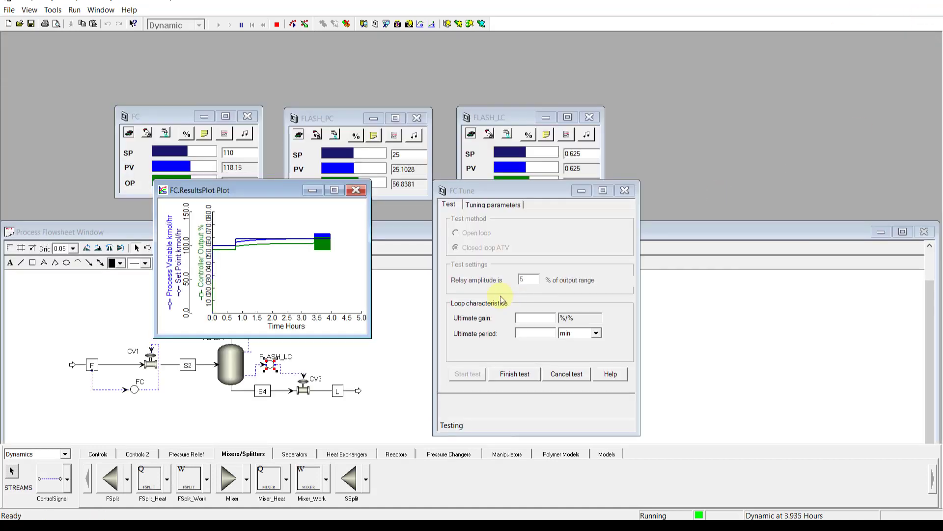
left_click(514, 376)
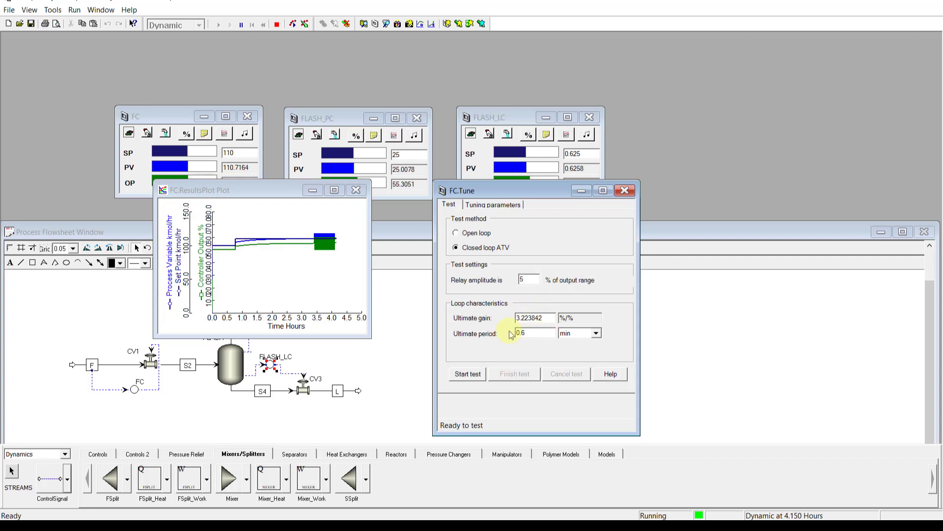
- Calculate FC's PI tuning parameters with the Tyreus-Luyben rule, update the controller with them and close the tuning form
left_click(496, 205)
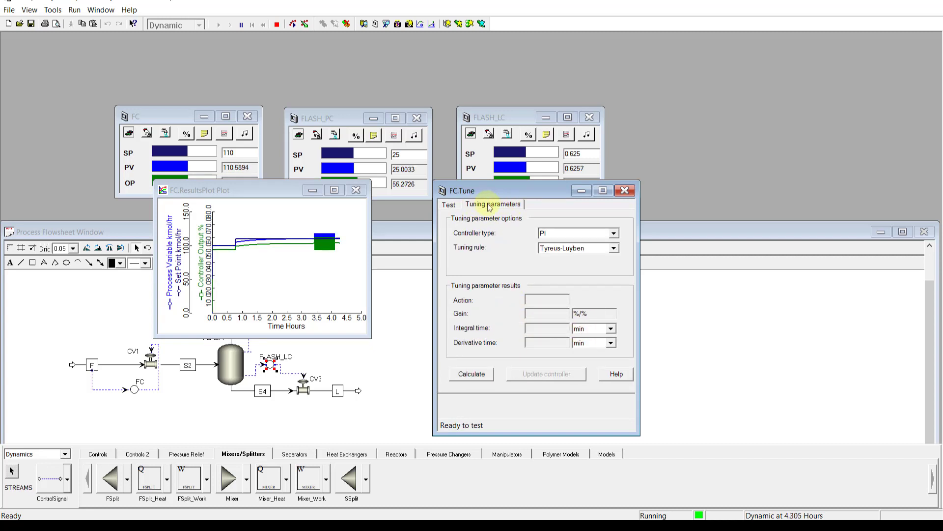
left_click(472, 374)
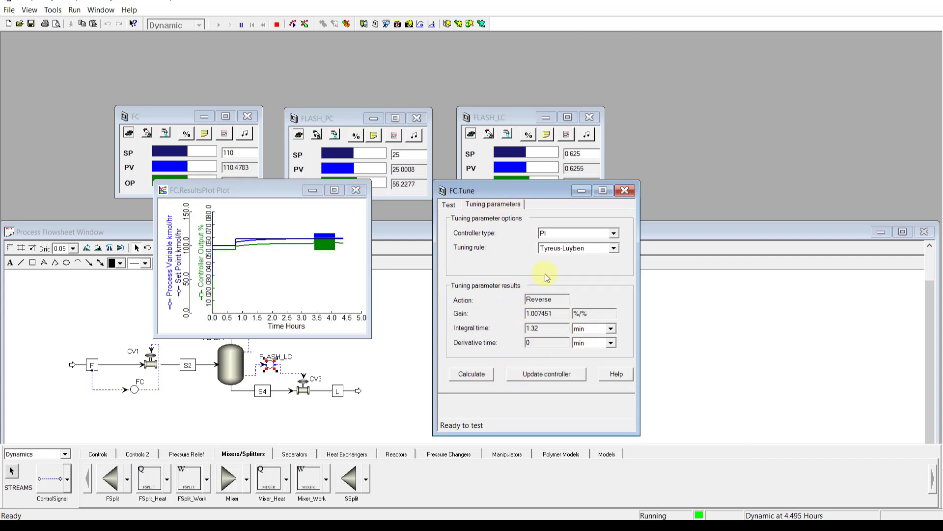
left_click(565, 374)
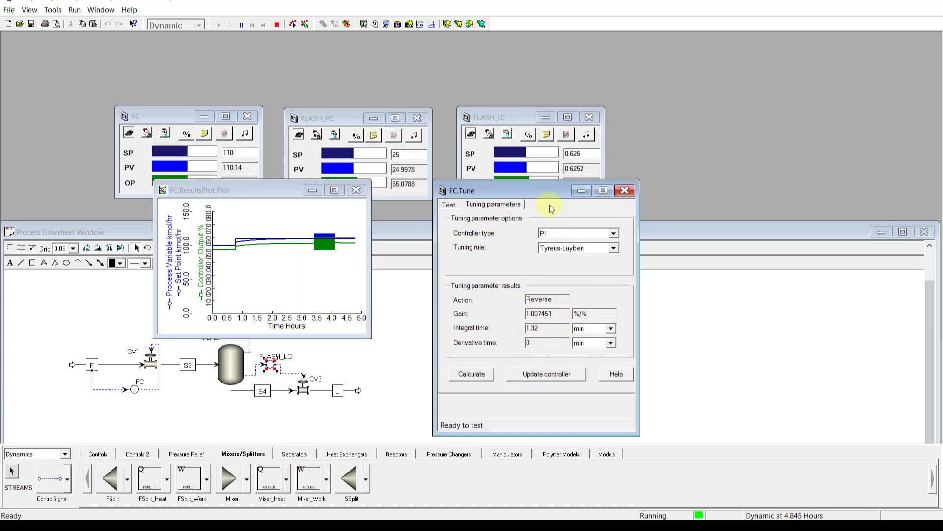
left_click(625, 191)
- Place the results plot below the faceplates and check the gain and integral time in FC's configuration
left_click_drag(276, 192, 432, 220)
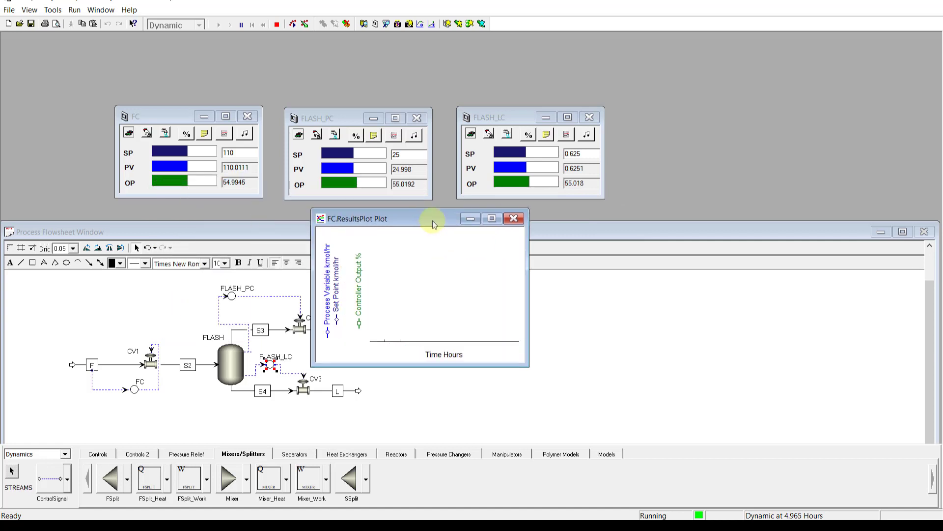
left_click(204, 134)
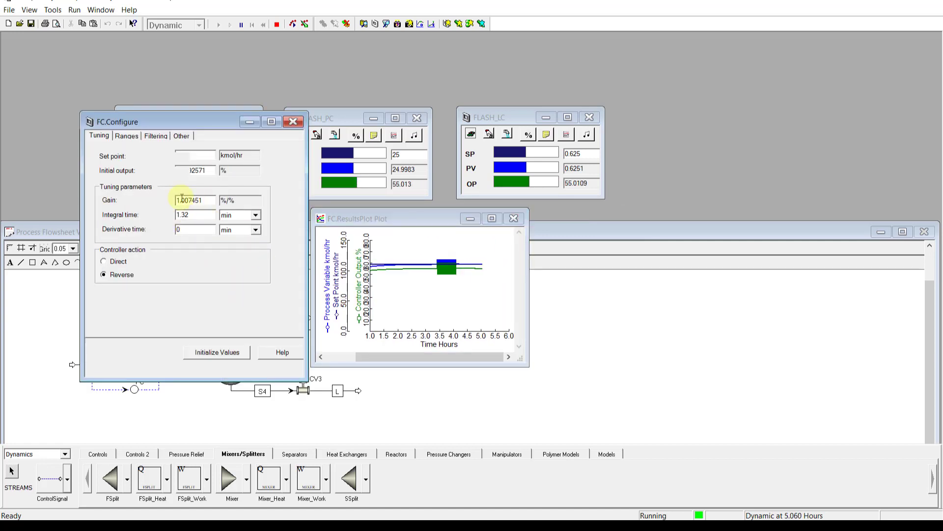
left_click(296, 126)
- Change FC's set point to 100 kmol/hr and reopen its results plot clear of the FC faceplate
left_click(514, 218)
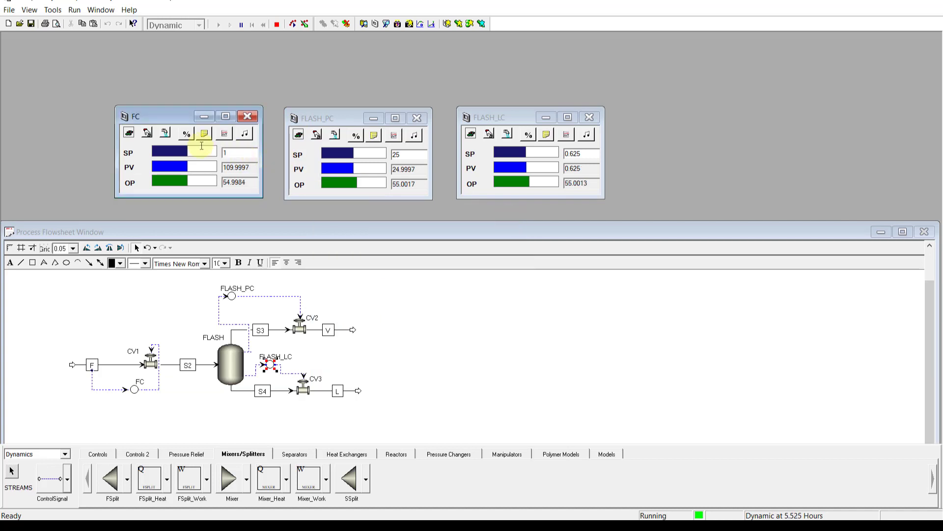
left_click(224, 133)
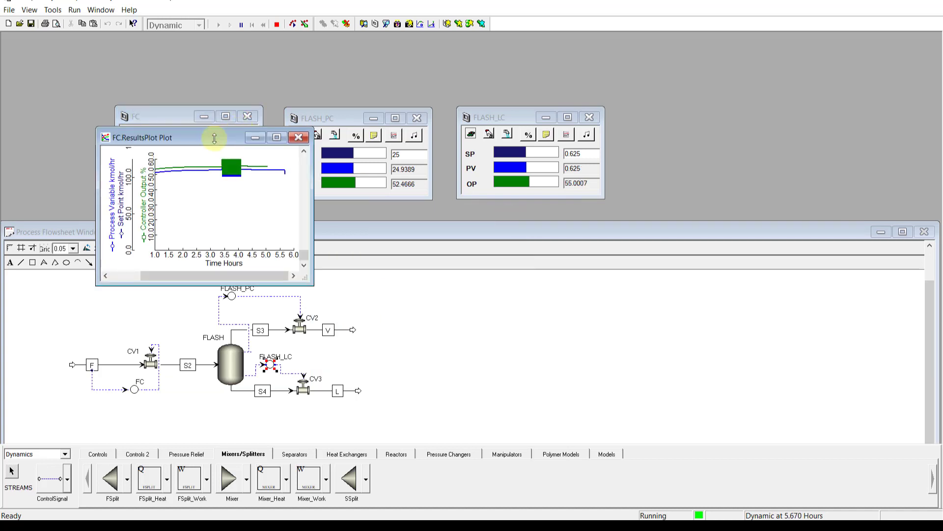
left_click_drag(211, 114, 444, 181)
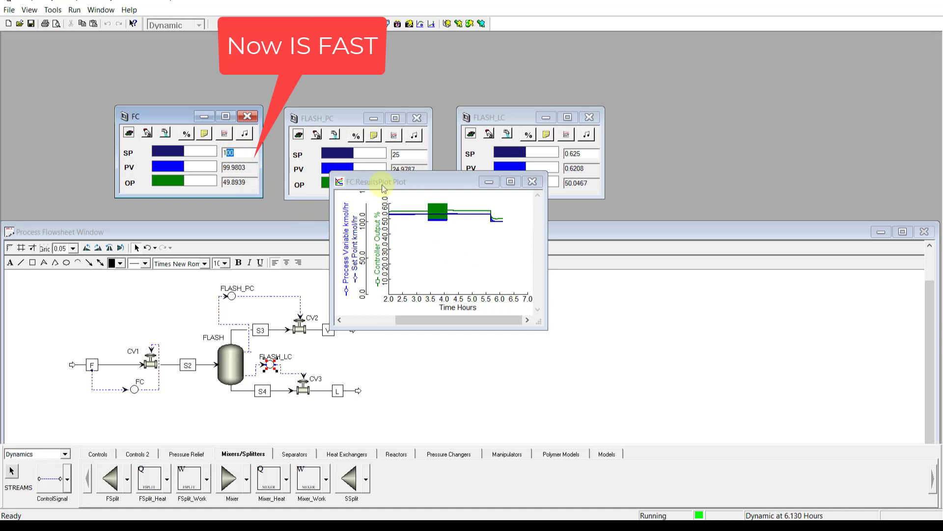
- Move the plot below the faceplates, set FC's set point to 85 kmol/hr and examine the response in the enlarged plot
left_click_drag(382, 188, 375, 260)
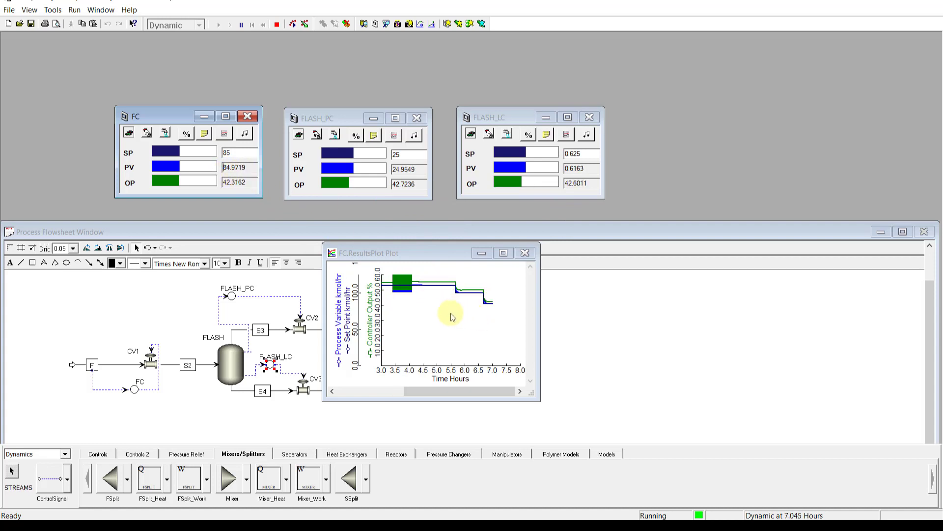
left_click(503, 253)
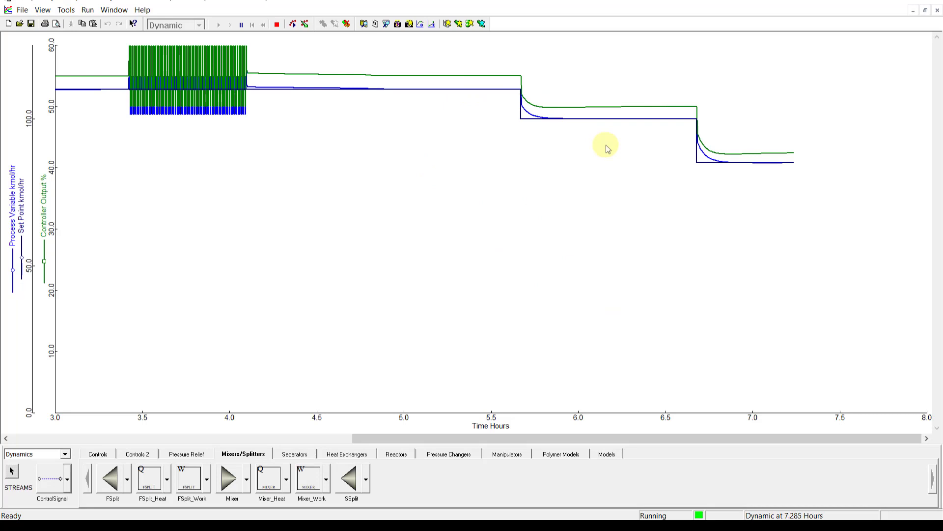
left_click(925, 10)
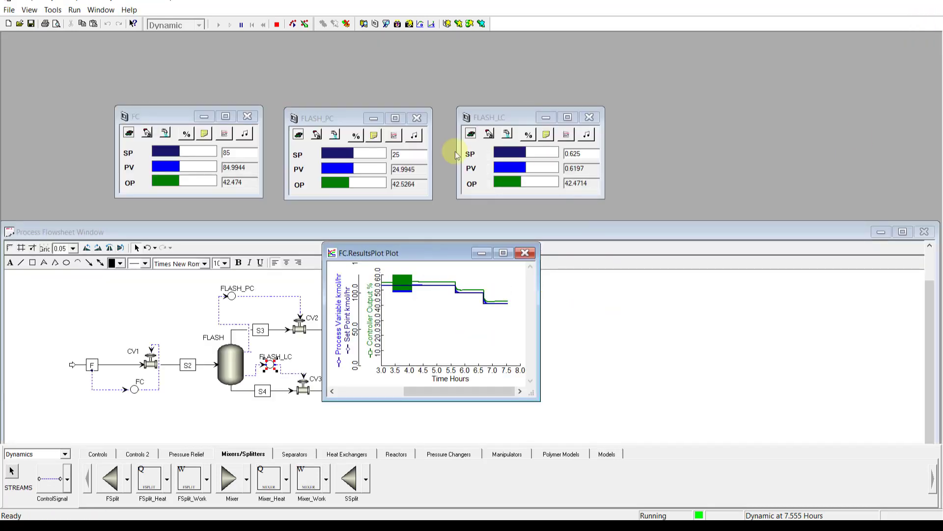